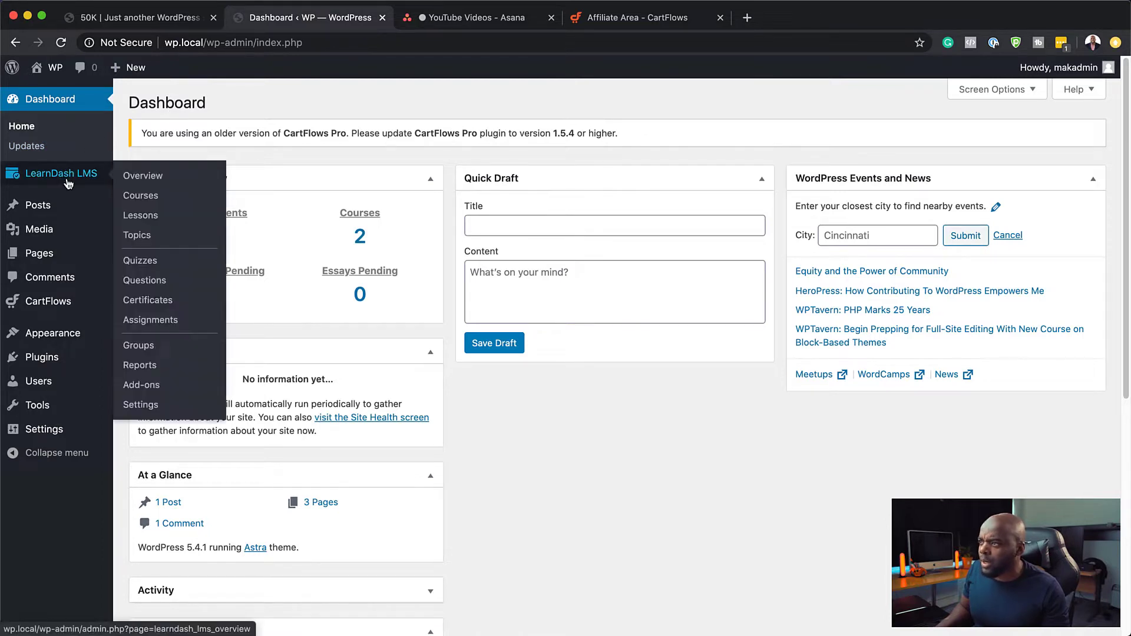
# Open the installed plugins list, check for available updates and update CartFlows Pro to version 1.5.5.
pyautogui.moveTo(59, 311)
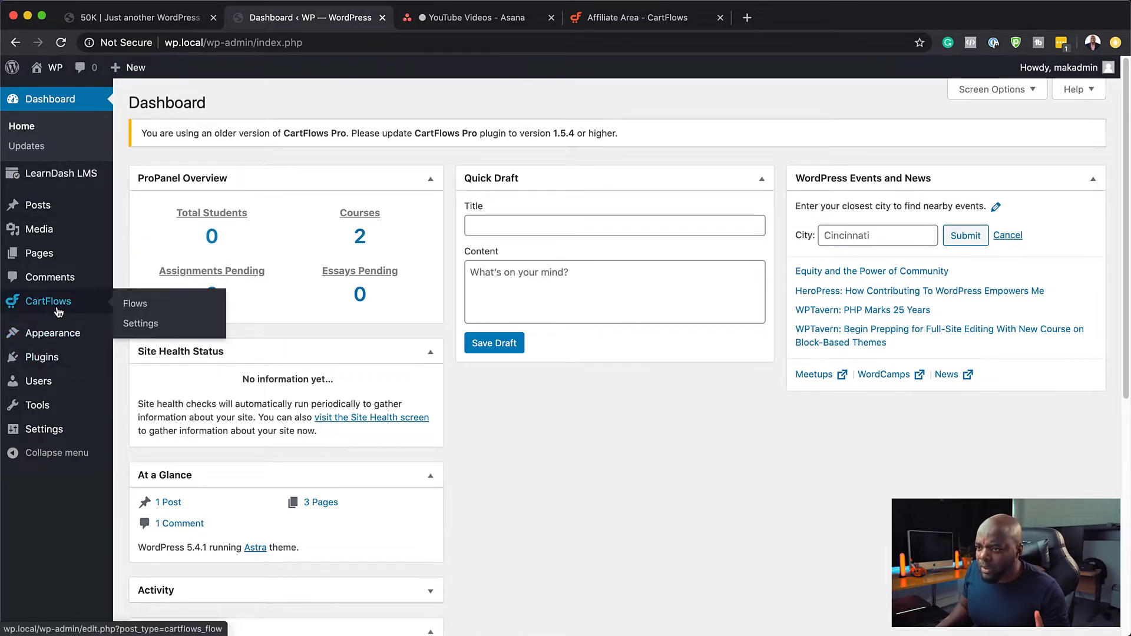
pyautogui.moveTo(59, 357)
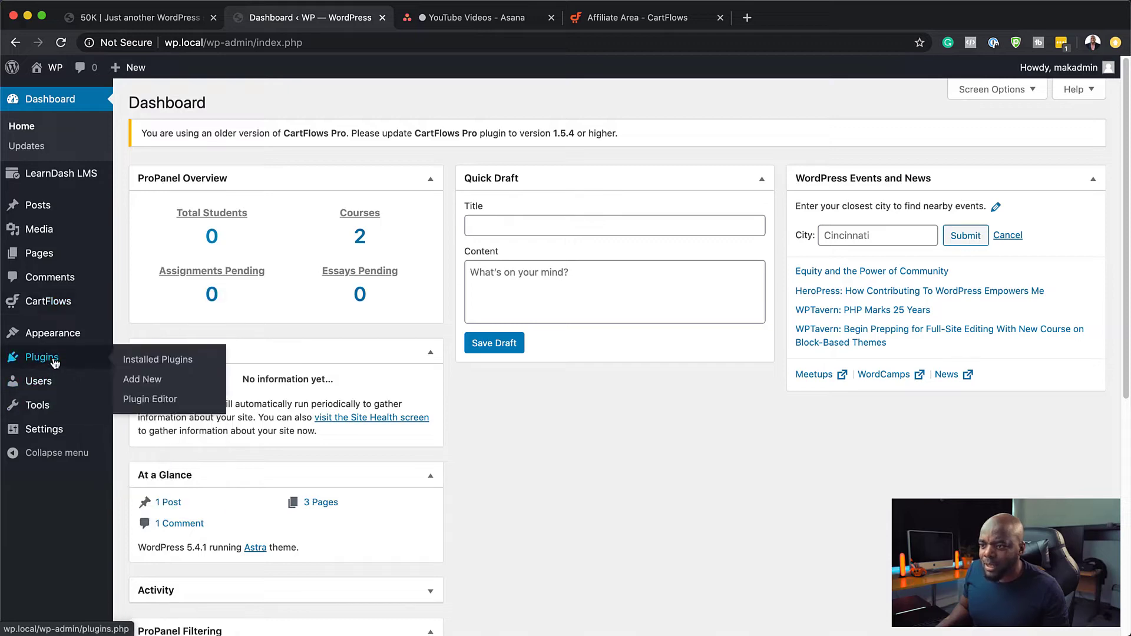
pyautogui.click(167, 360)
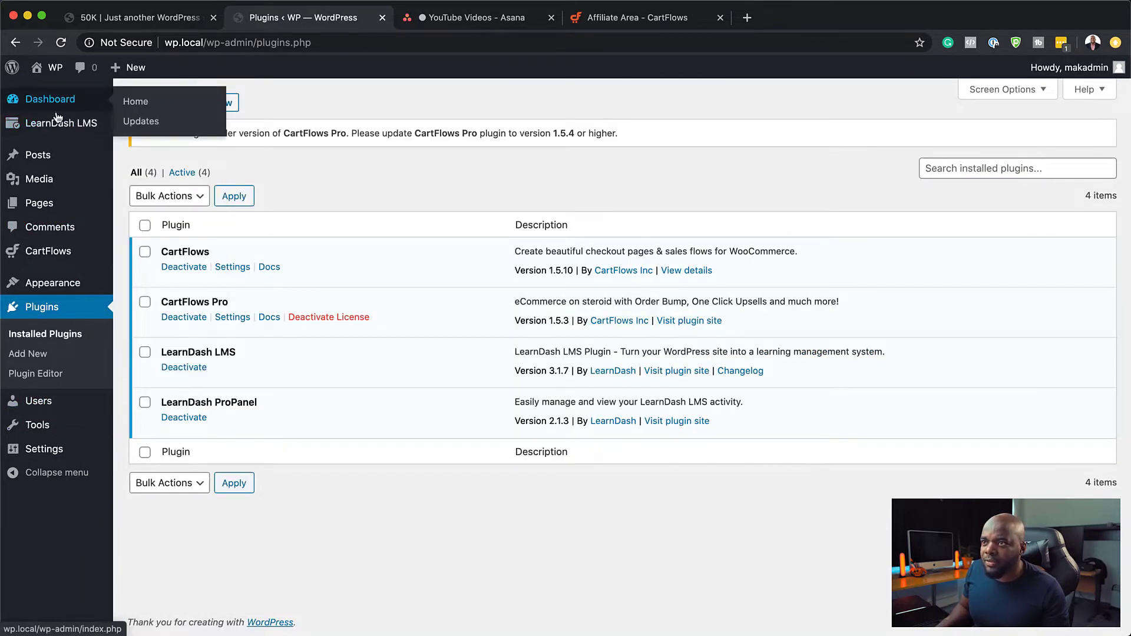
pyautogui.moveTo(51, 84)
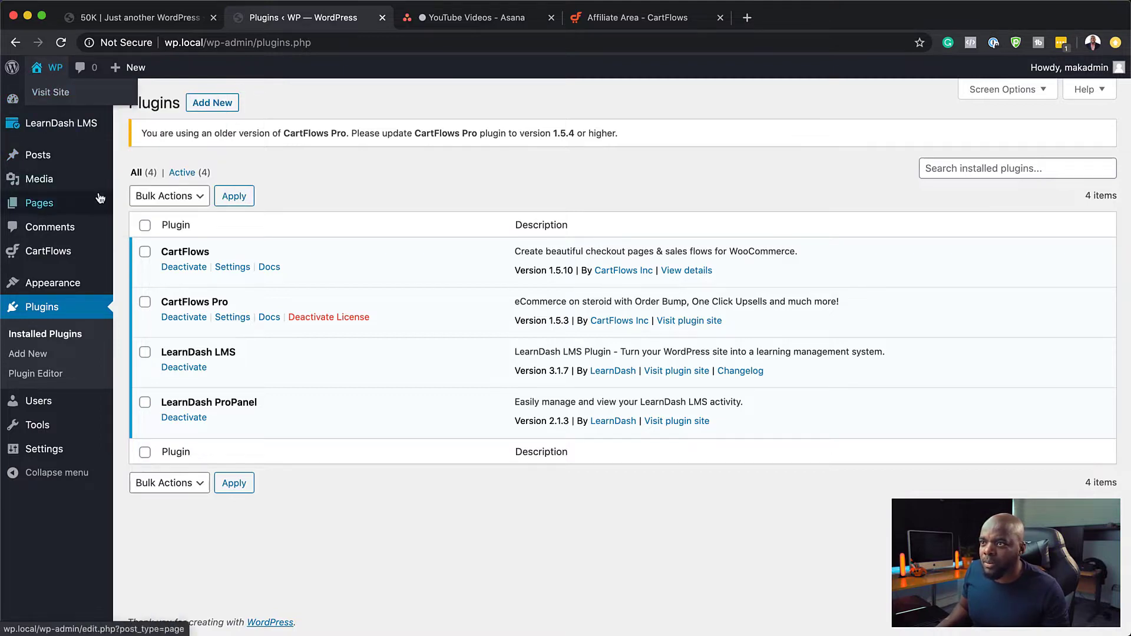
pyautogui.click(152, 122)
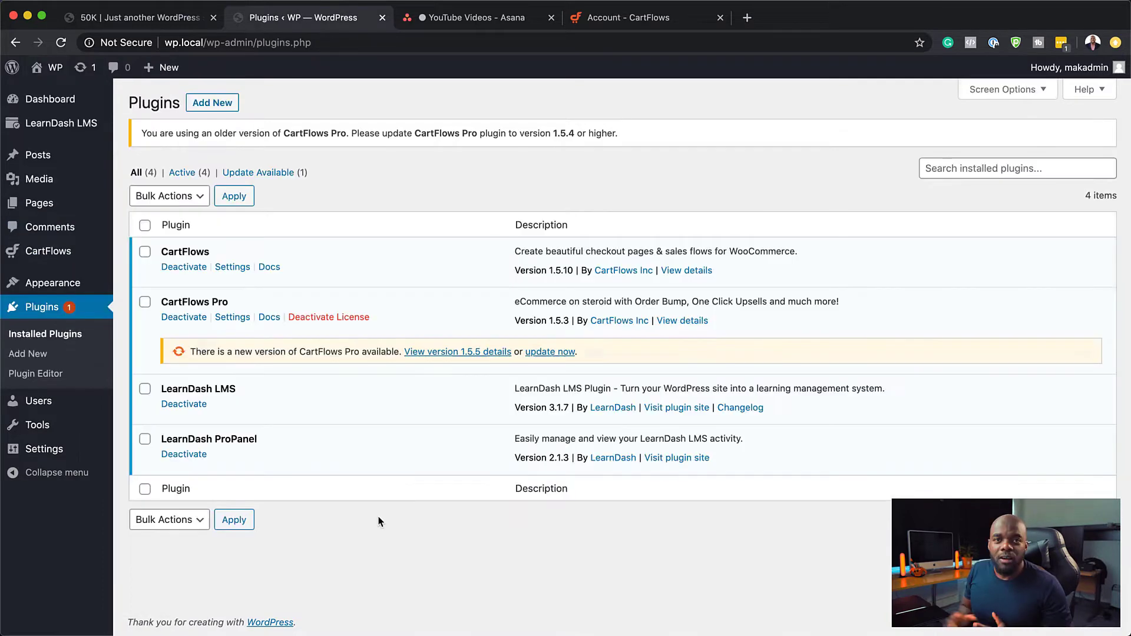
pyautogui.click(544, 353)
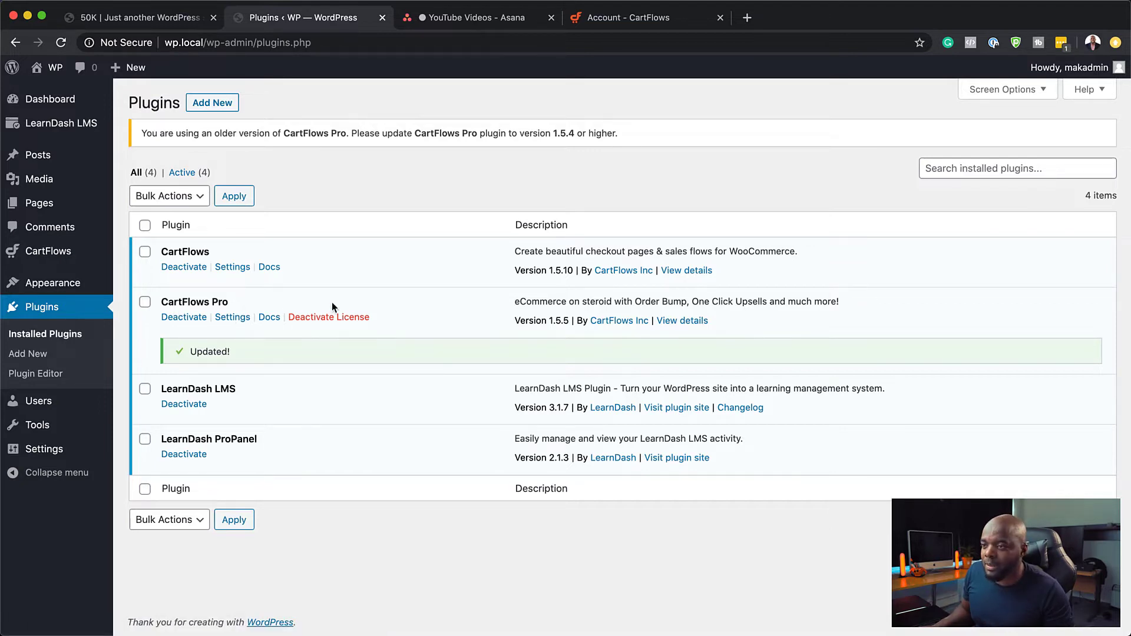
# In the CartFlows settings, choose Gutenberg as the page builder for showing templates and save the general settings.
pyautogui.moveTo(59, 255)
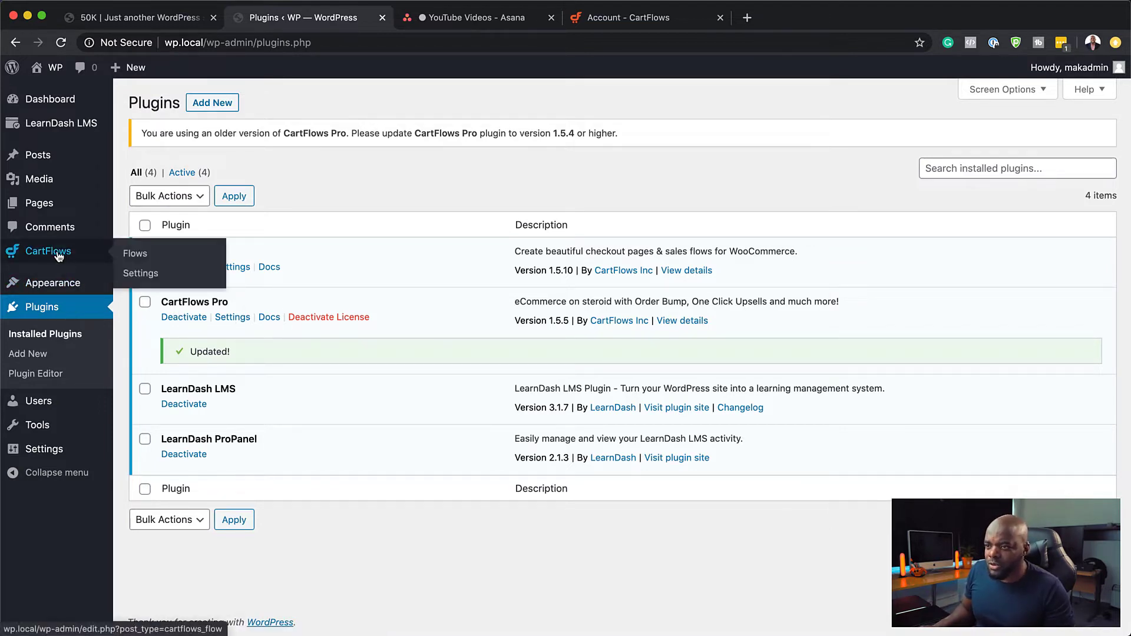
pyautogui.click(148, 274)
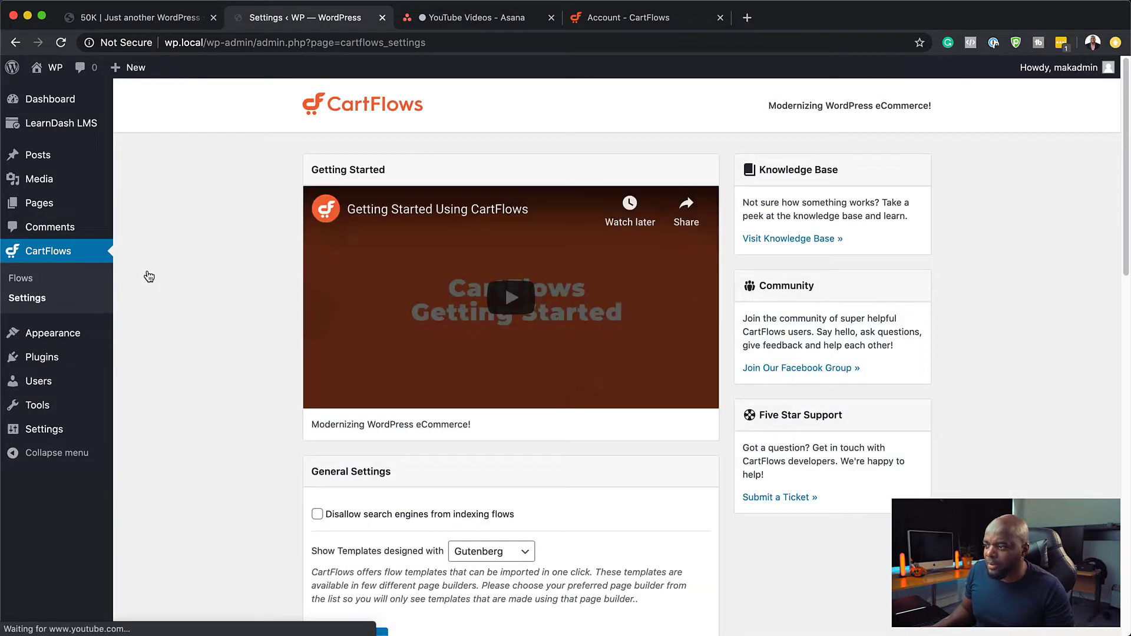
pyautogui.scroll(-5, 236, 425)
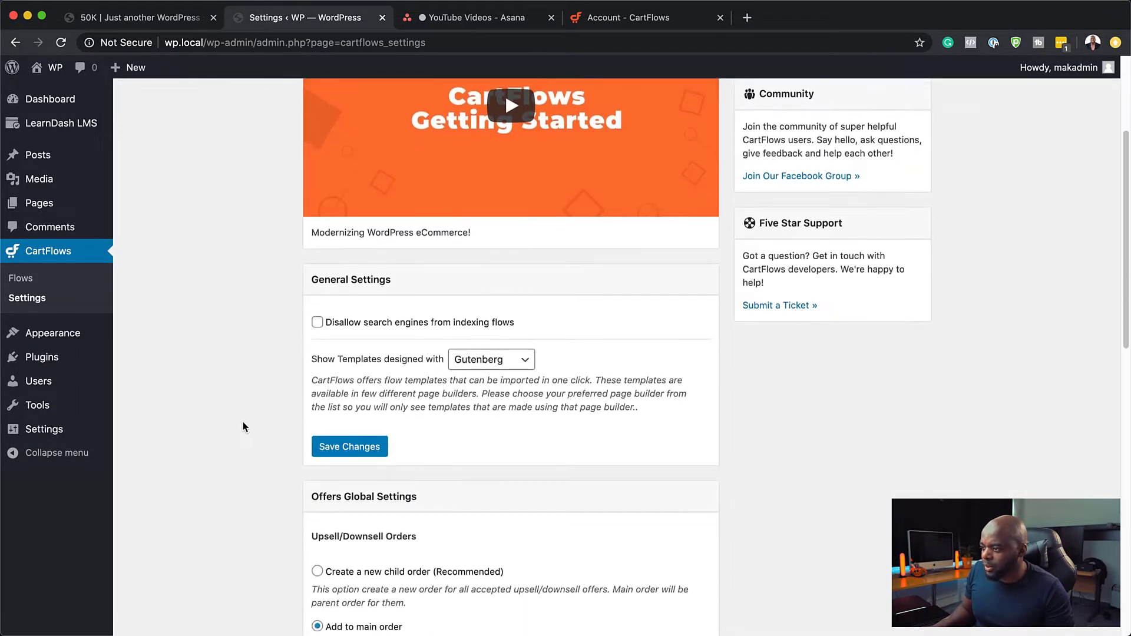
pyautogui.click(500, 366)
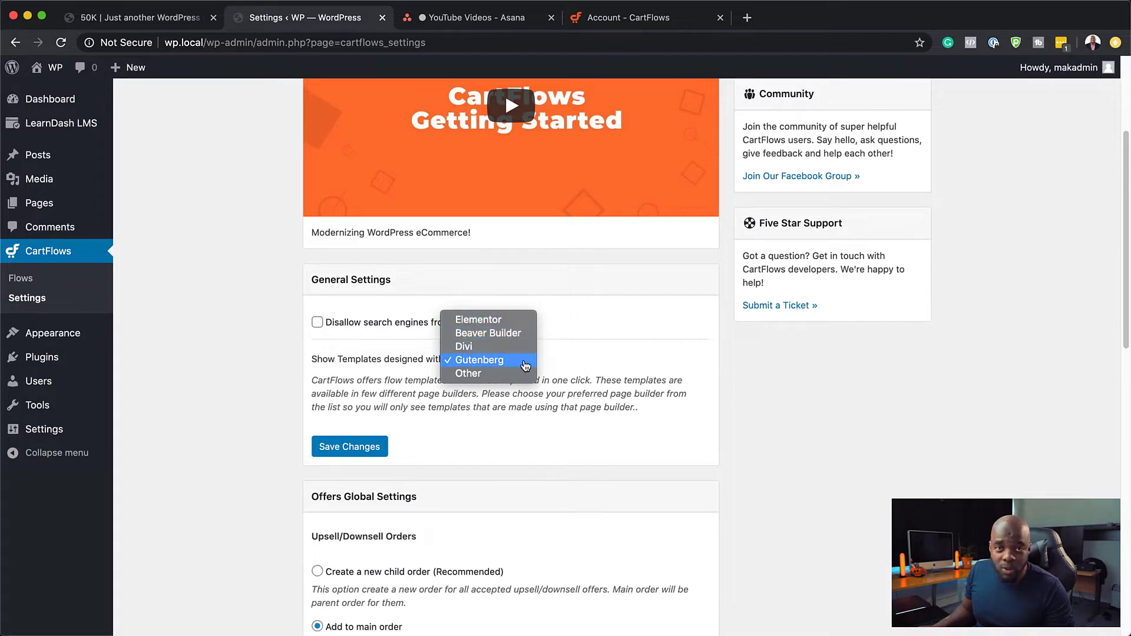
pyautogui.click(518, 365)
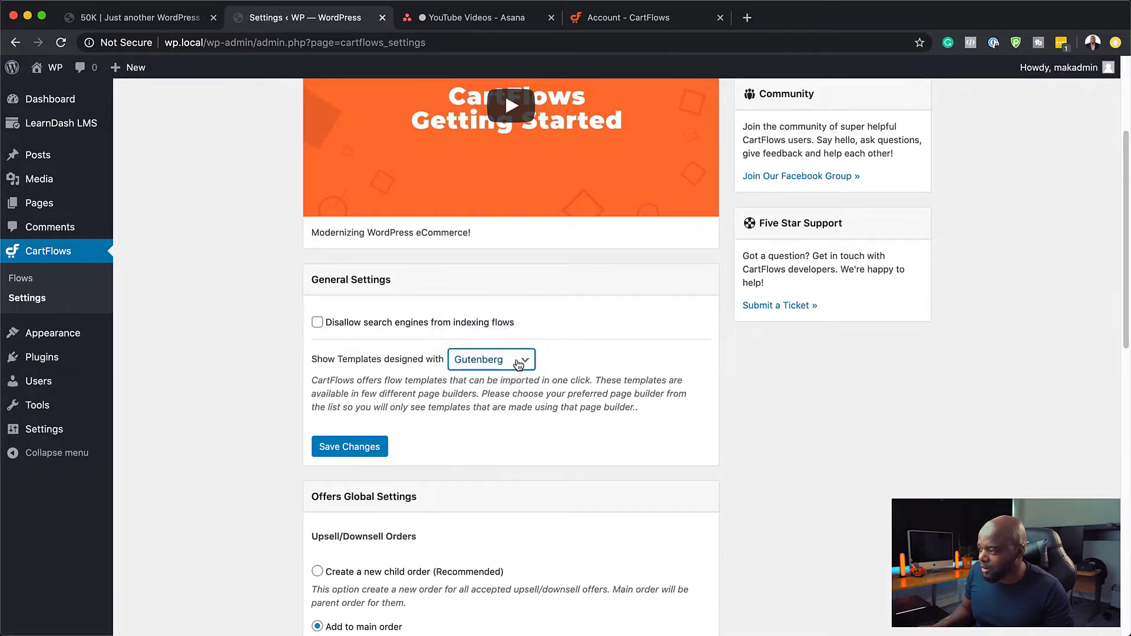
pyautogui.scroll(-2, 448, 447)
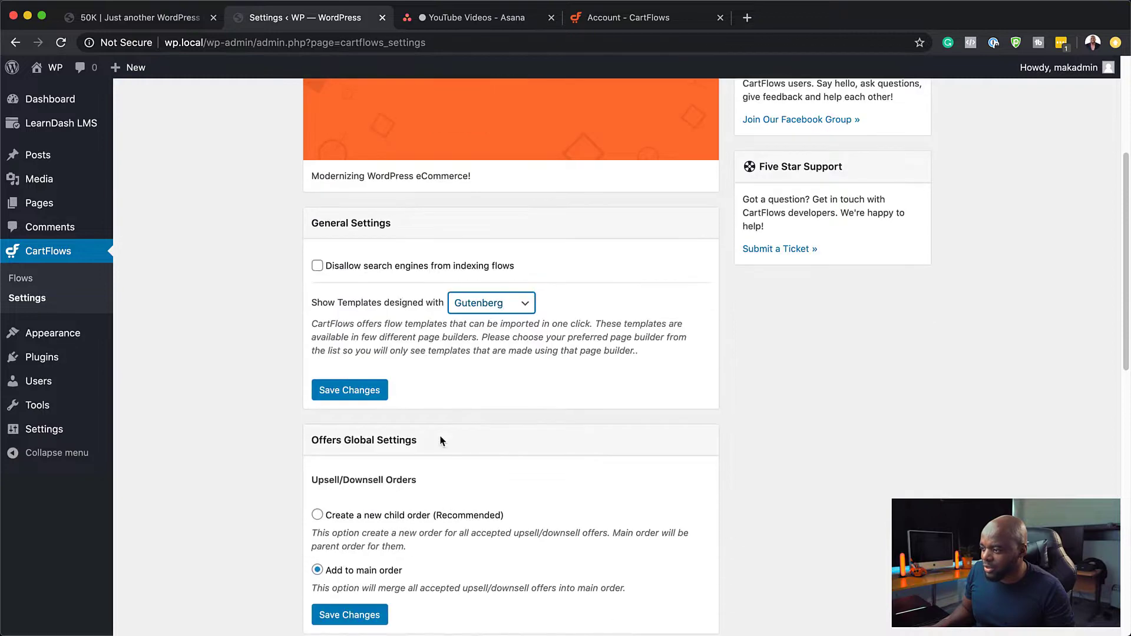
pyautogui.click(360, 390)
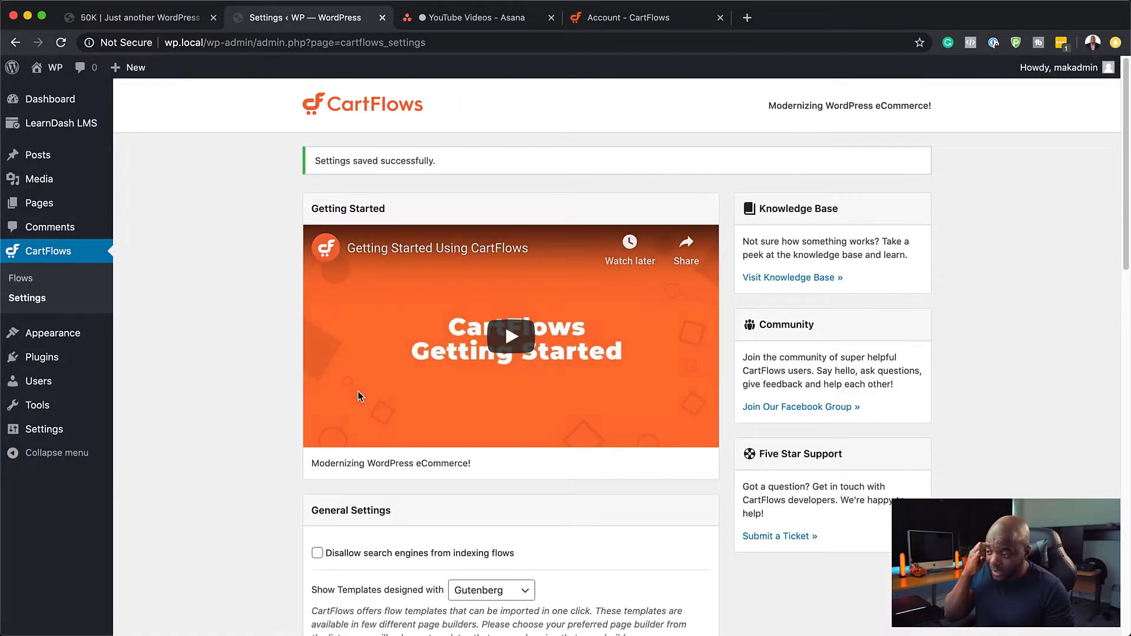
# Start a new CartFlows flow and activate Ultimate Addons for Gutenberg to load the ready templates.
pyautogui.scroll(-6, 313, 551)
pyautogui.scroll(-10, 313, 551)
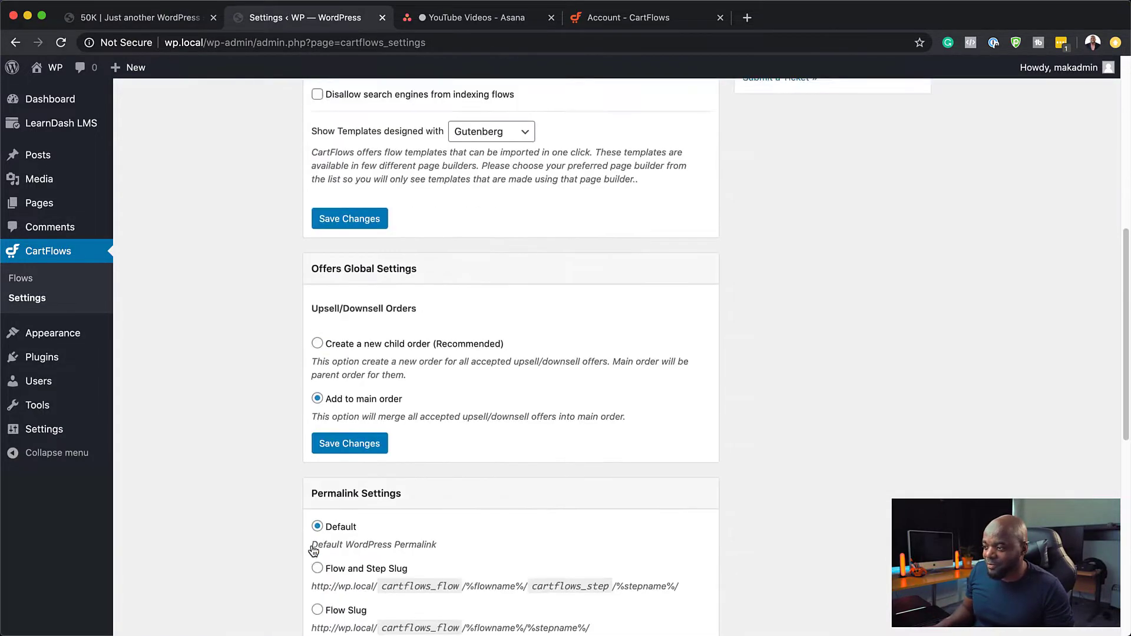
pyautogui.scroll(16, 312, 550)
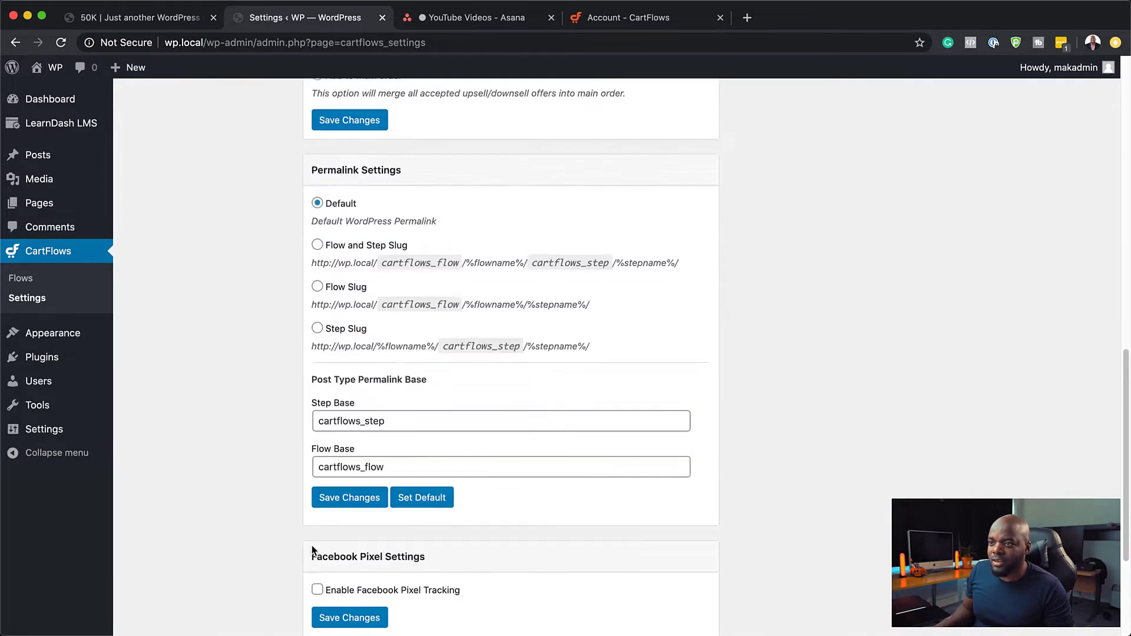
pyautogui.moveTo(58, 198)
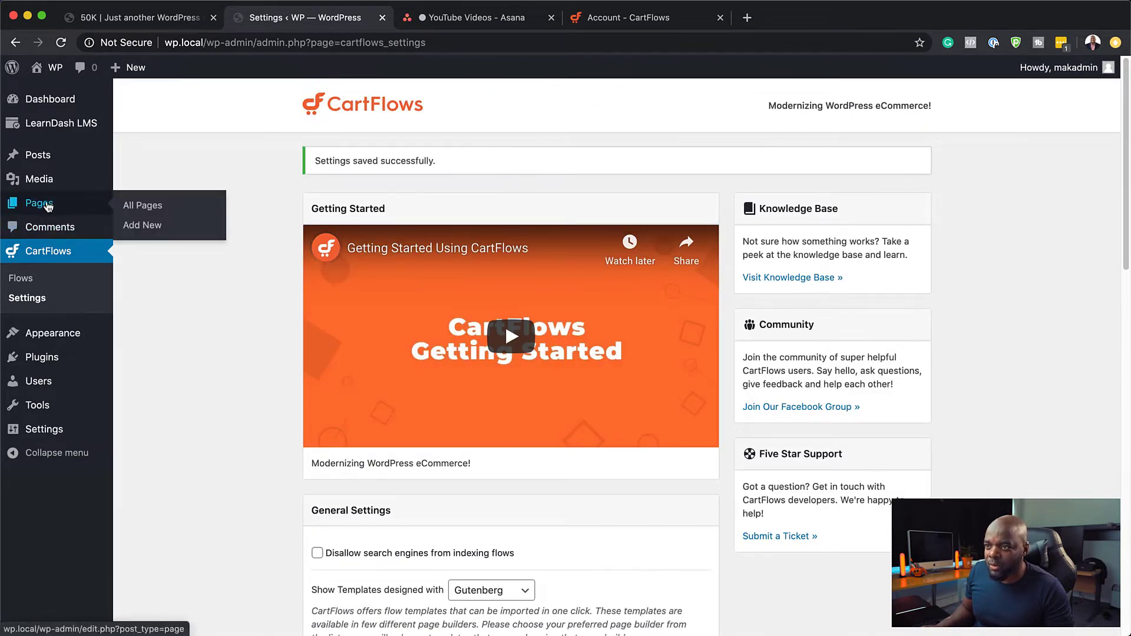
pyautogui.click(20, 278)
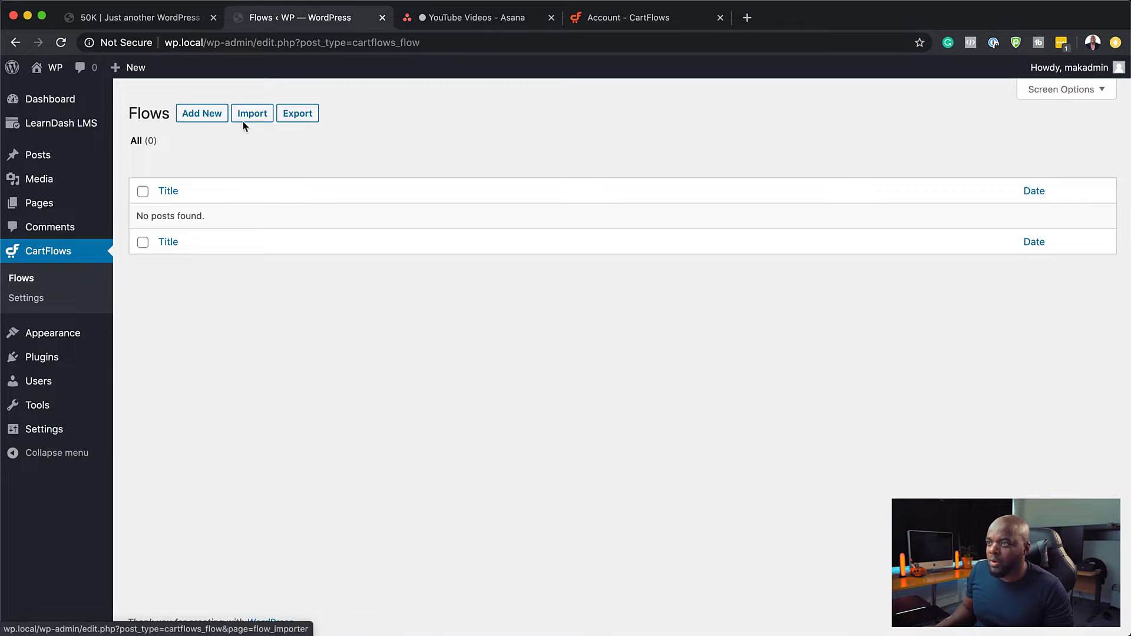
pyautogui.click(197, 117)
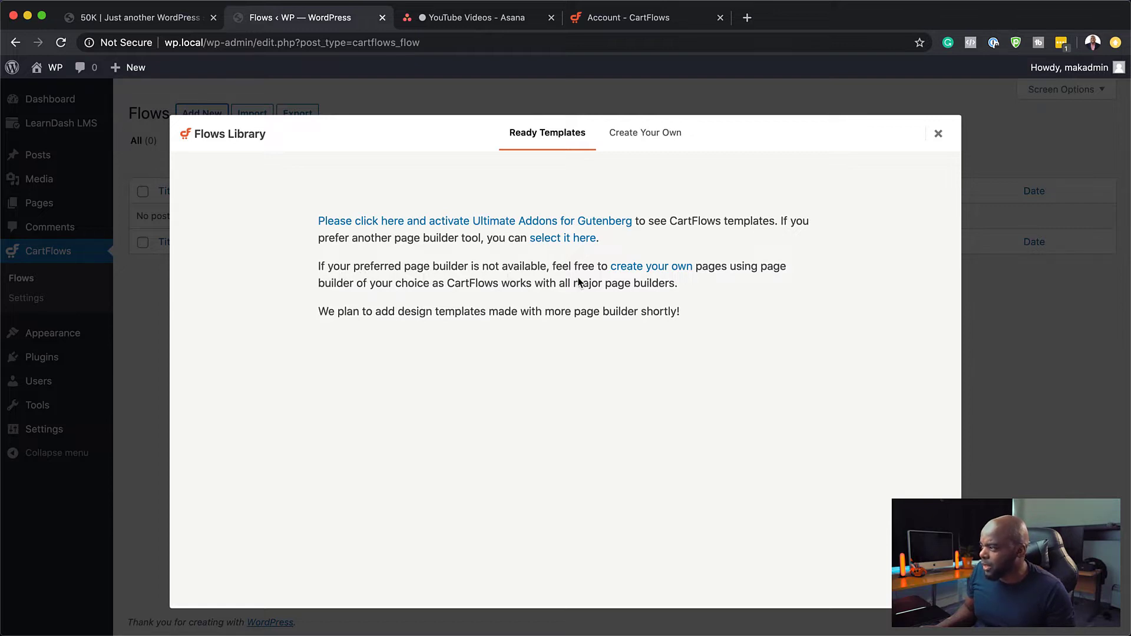
pyautogui.click(456, 222)
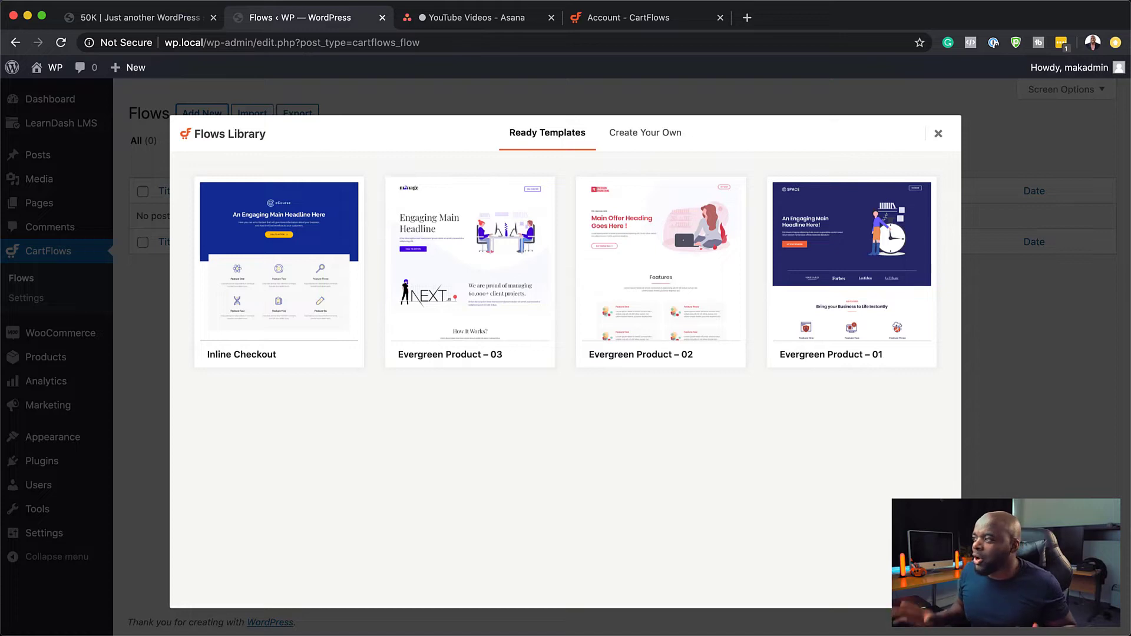
# Import the Evergreen Product – 02 template from the Flows Library as the new flow.
pyautogui.moveTo(435, 279)
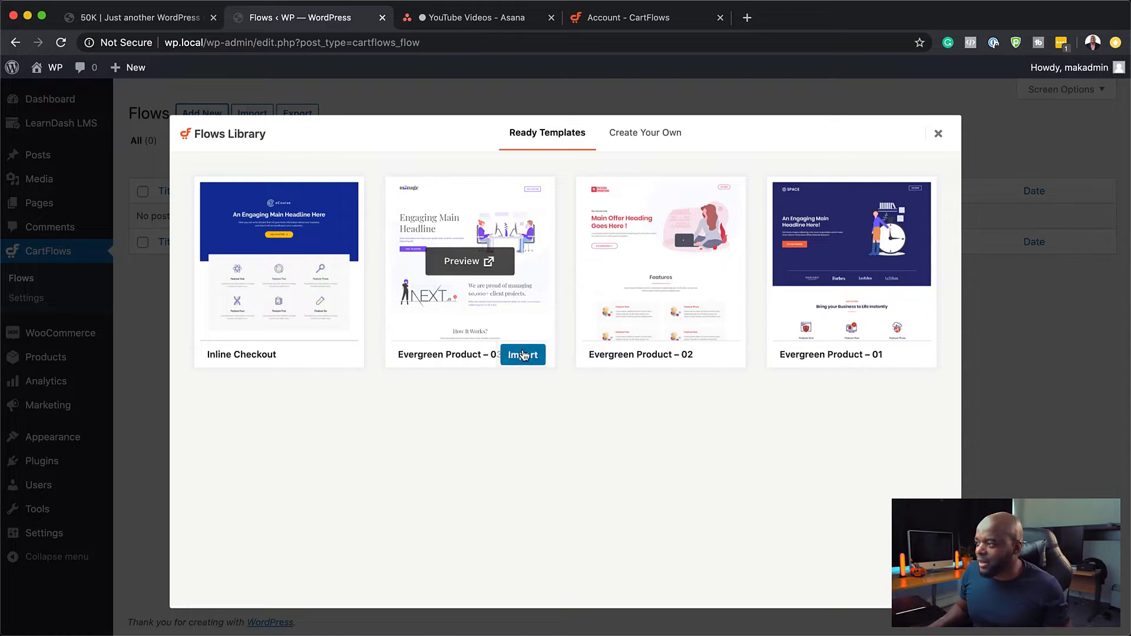
pyautogui.moveTo(671, 227)
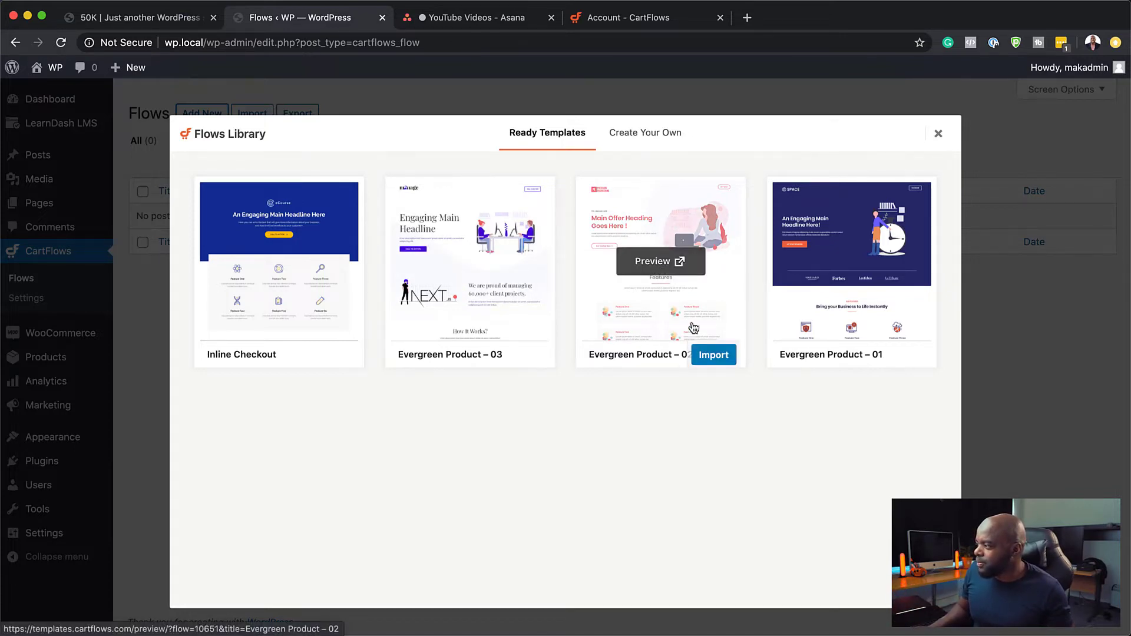
pyautogui.click(714, 355)
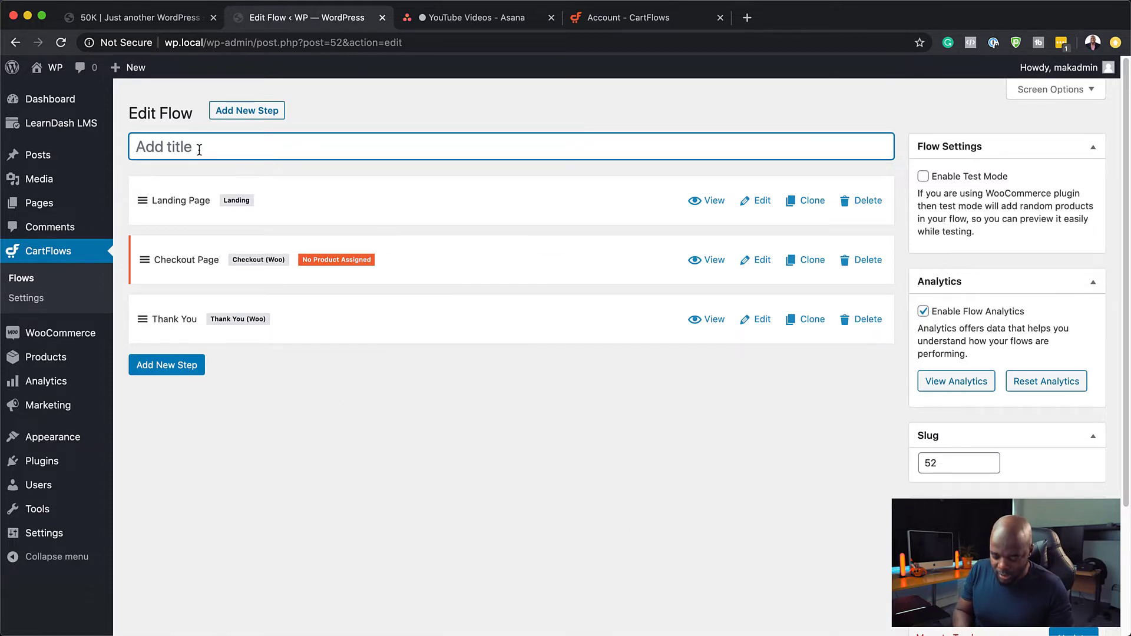
# Title the imported flow "Test" and update it.
pyautogui.write('Test')
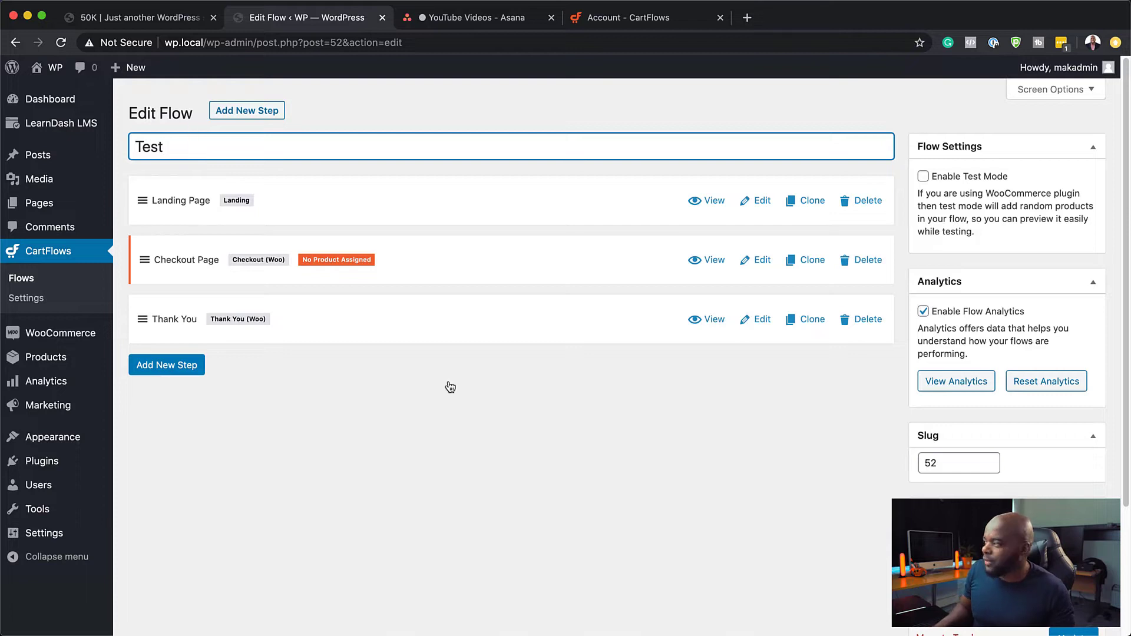
pyautogui.scroll(-2, 512, 354)
pyautogui.click(1074, 528)
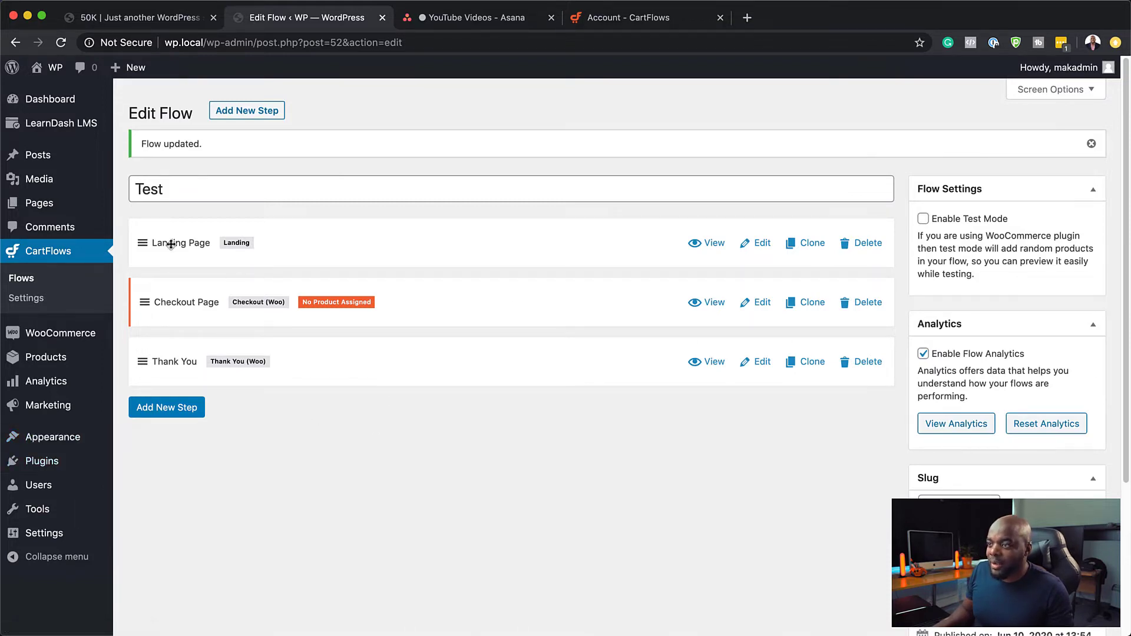
# Open the flow's Landing Page step for editing and look through its sections down to "Trusted by".
pyautogui.click(762, 244)
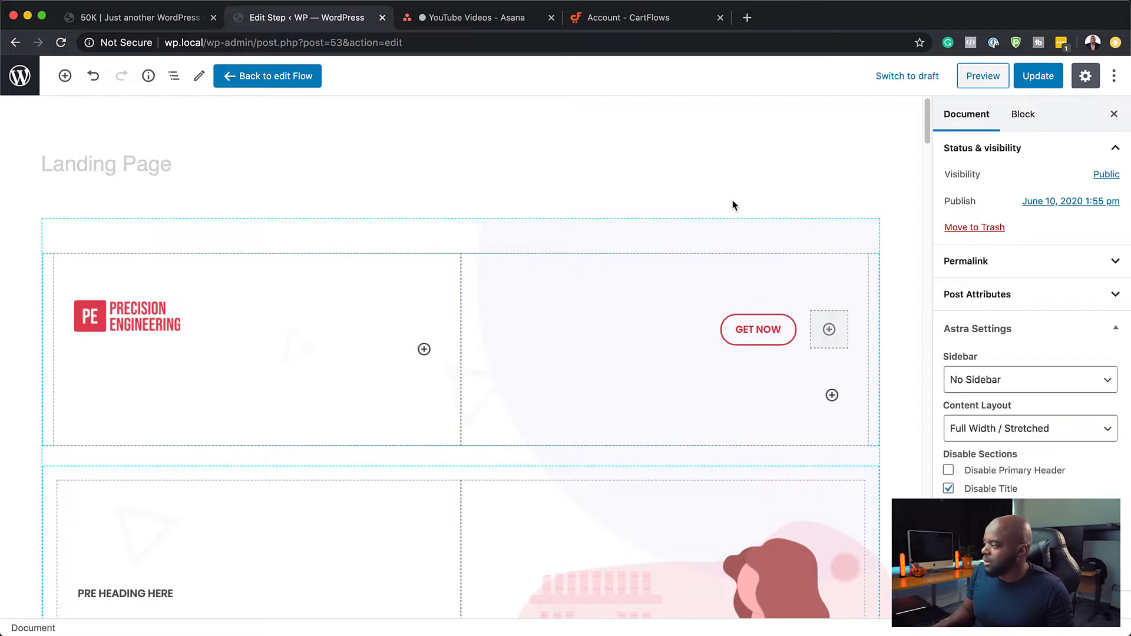
pyautogui.scroll(-3, 784, 483)
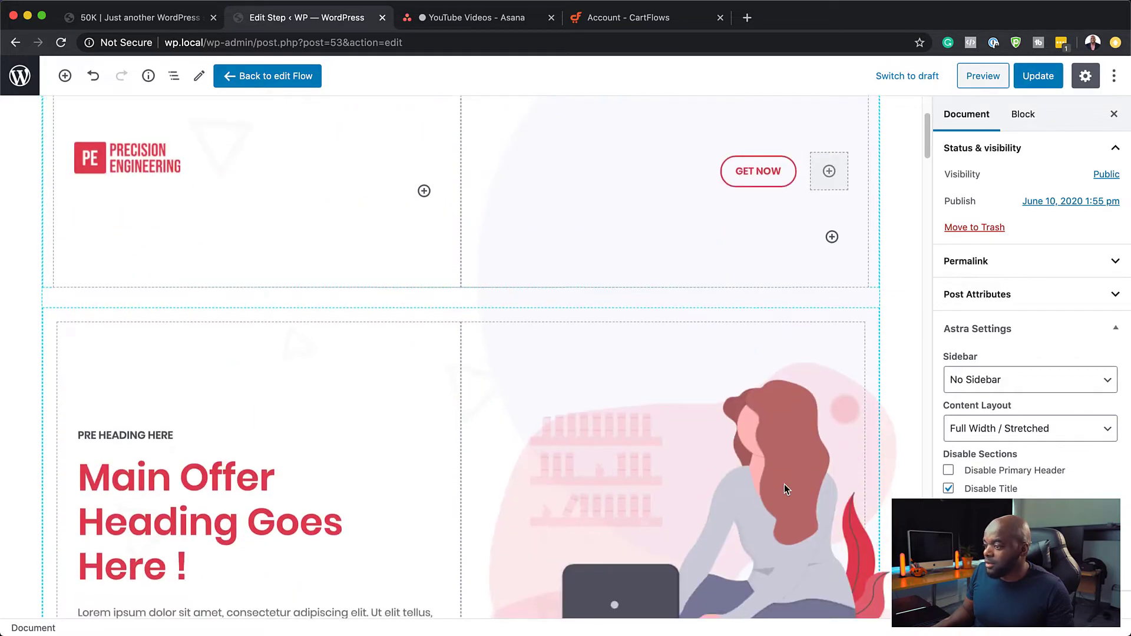
pyautogui.scroll(-8, 783, 489)
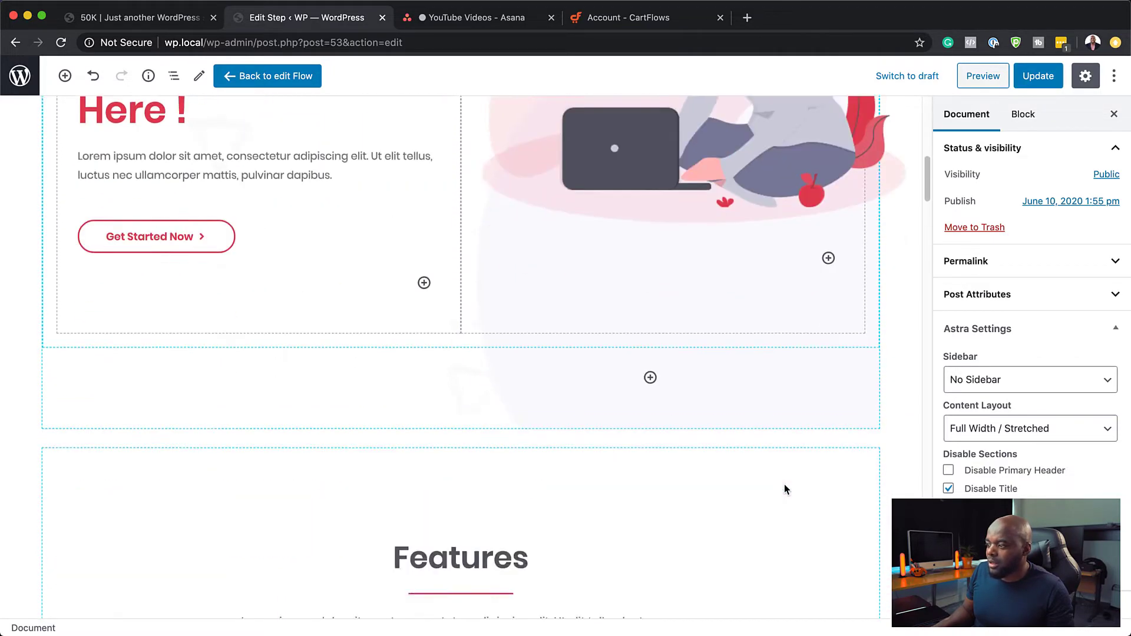
pyautogui.scroll(-8, 784, 488)
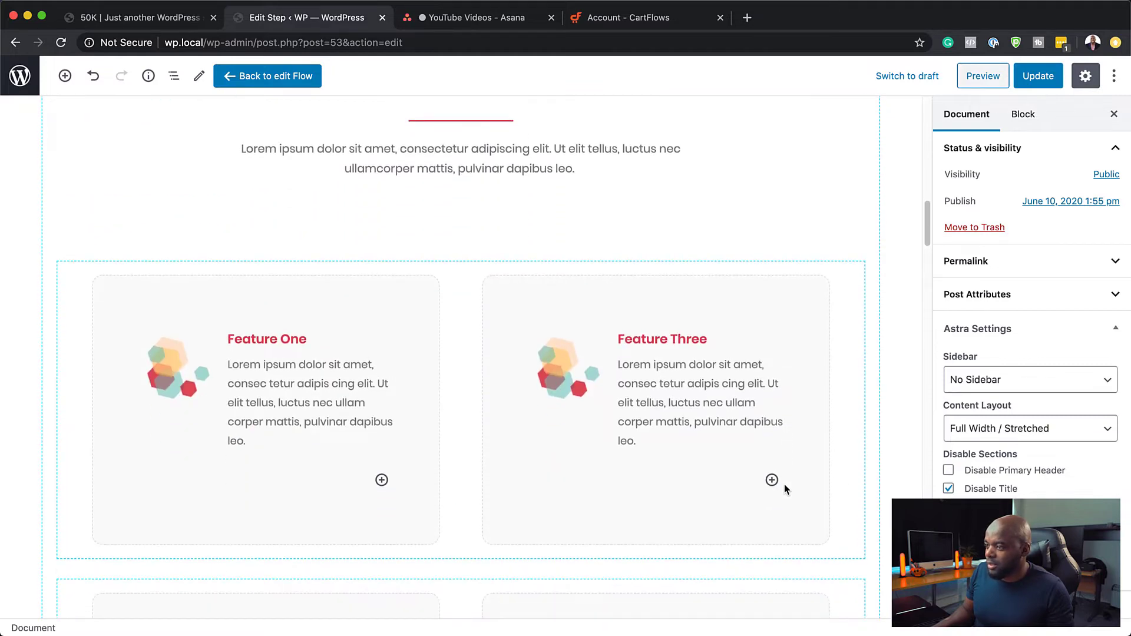
pyautogui.scroll(-13, 783, 484)
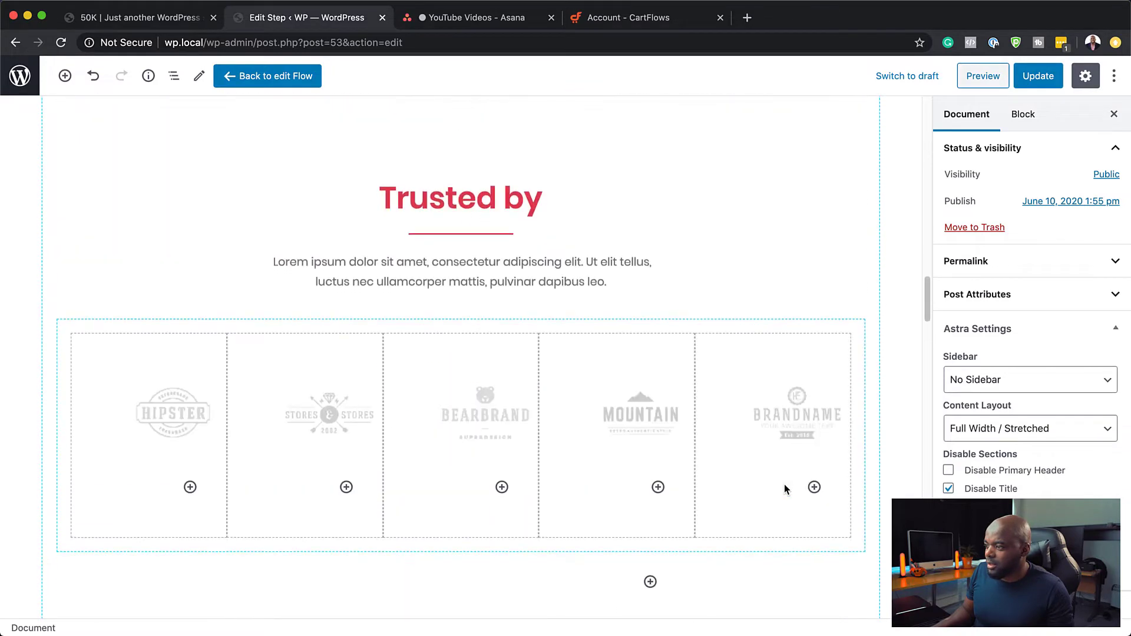
# Examine the logo image blocks under "Trusted by" and the options of the "Feature Two" info box and its surrounding columns.
pyautogui.click(461, 420)
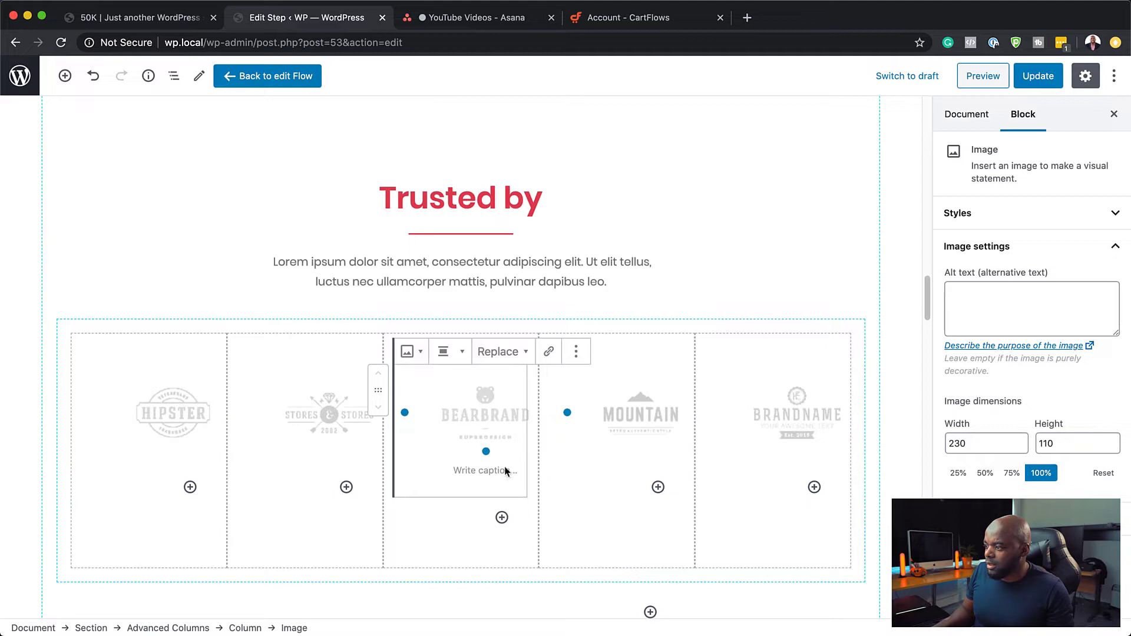
pyautogui.click(630, 412)
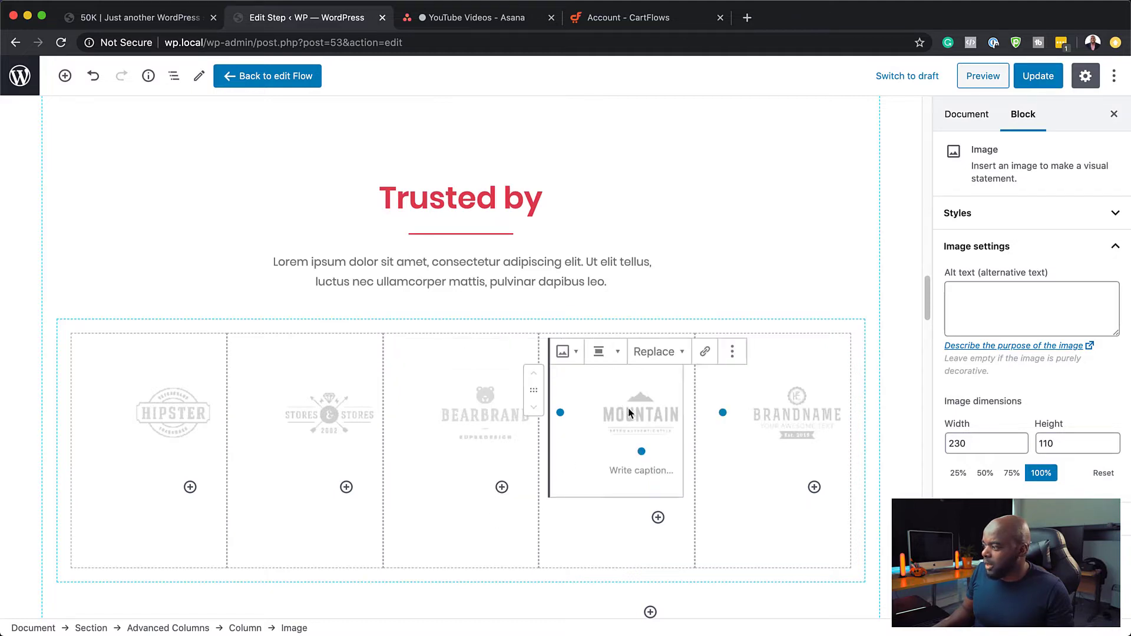
pyautogui.click(796, 415)
pyautogui.scroll(4, 811, 431)
pyautogui.scroll(5, 680, 426)
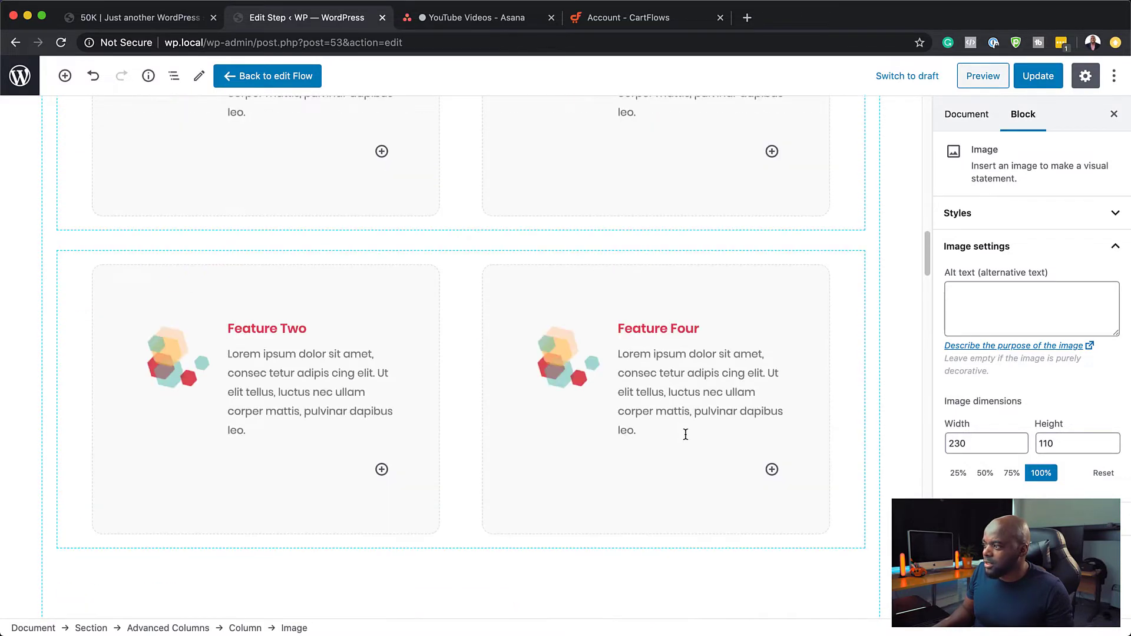
pyautogui.scroll(3, 685, 435)
pyautogui.click(320, 488)
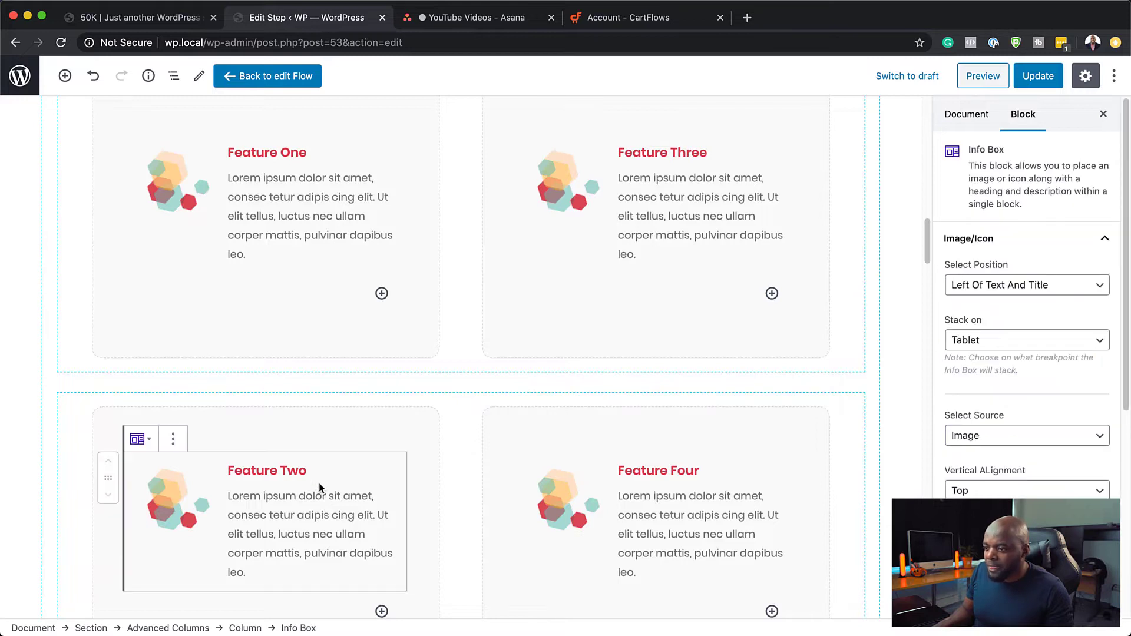
pyautogui.click(173, 439)
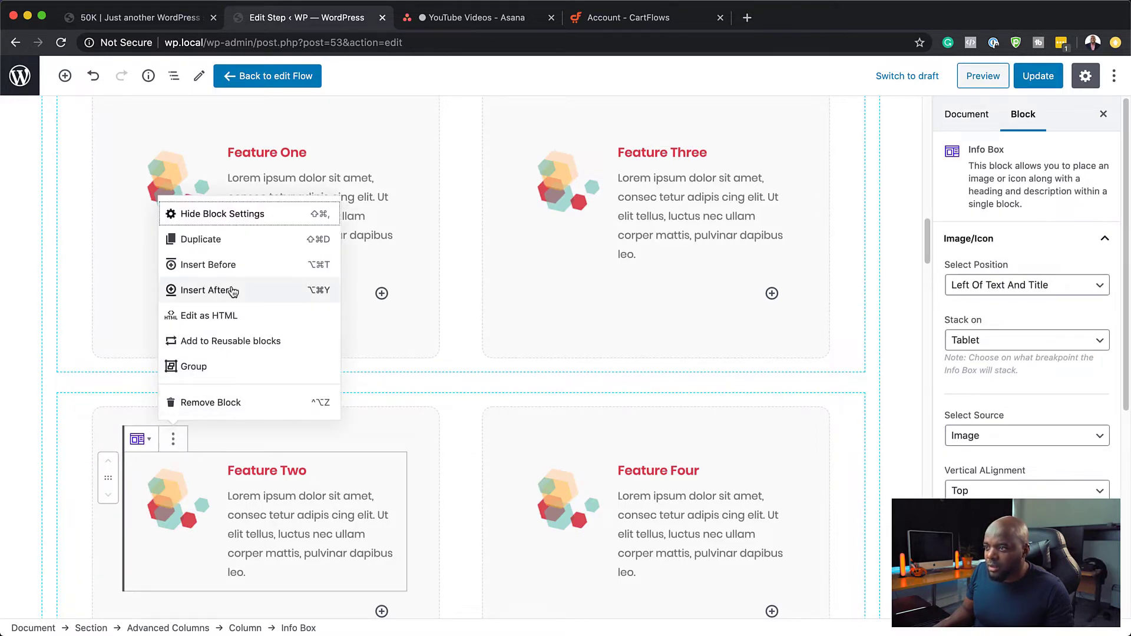
pyautogui.click(469, 419)
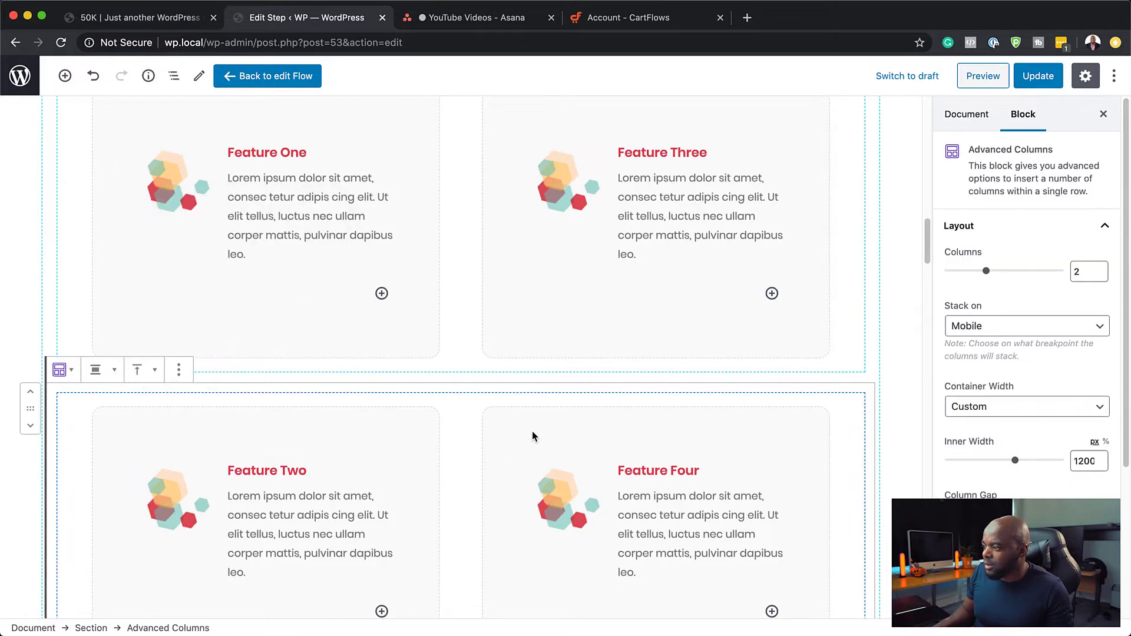
# Look over the column around "Feature Four" and return to the Test flow's step list without saving the landing page.
pyautogui.click(532, 436)
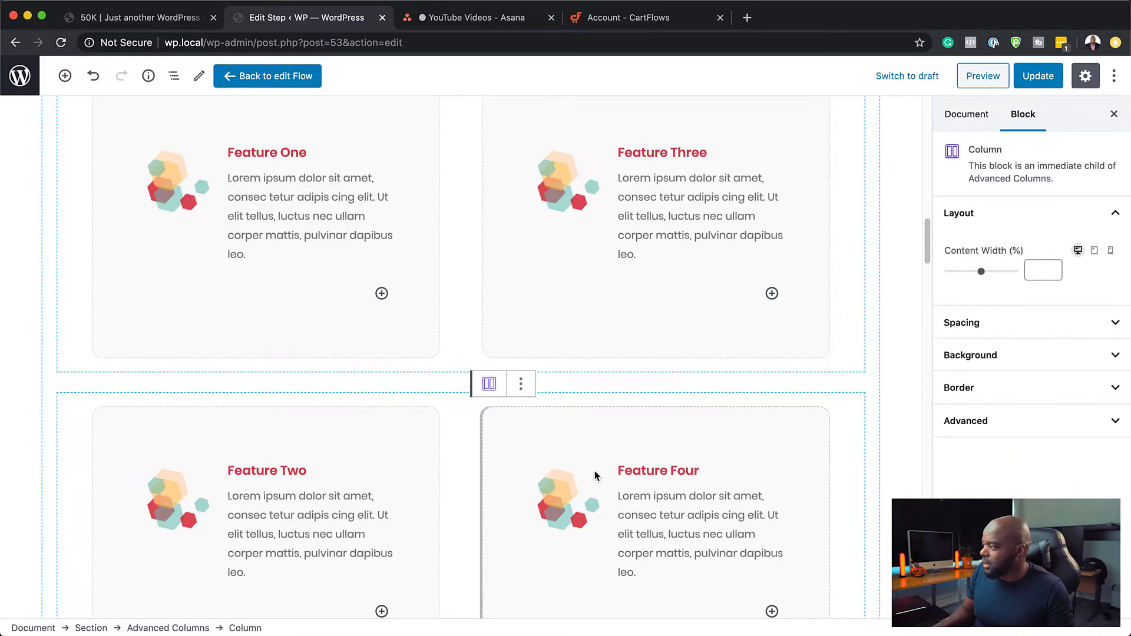
pyautogui.scroll(15, 595, 472)
pyautogui.scroll(2, 606, 478)
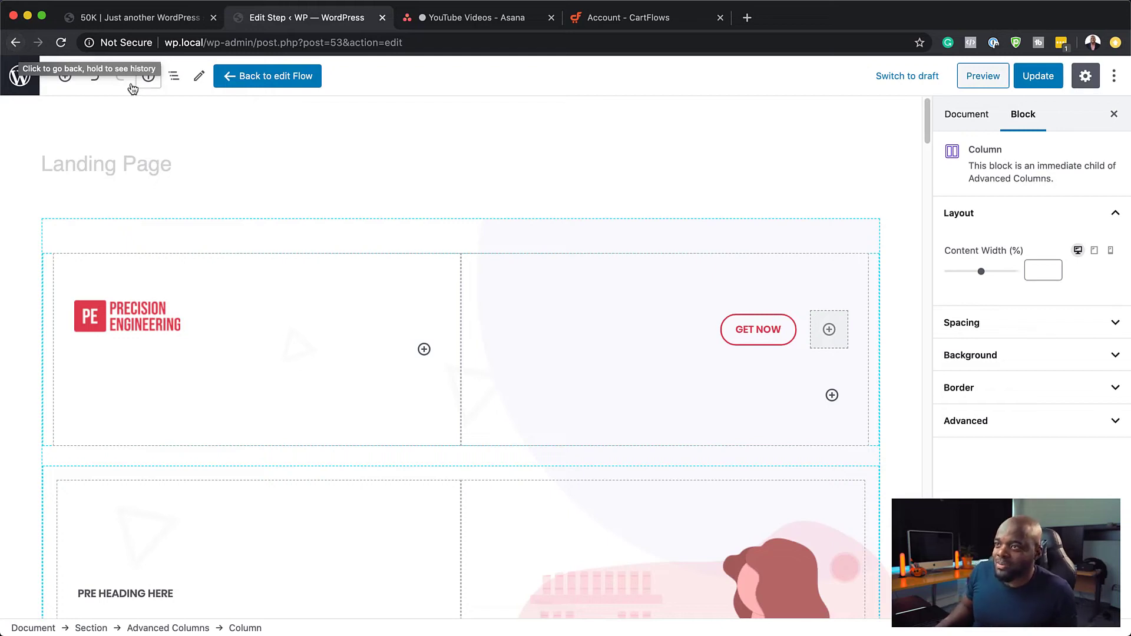
pyautogui.click(278, 85)
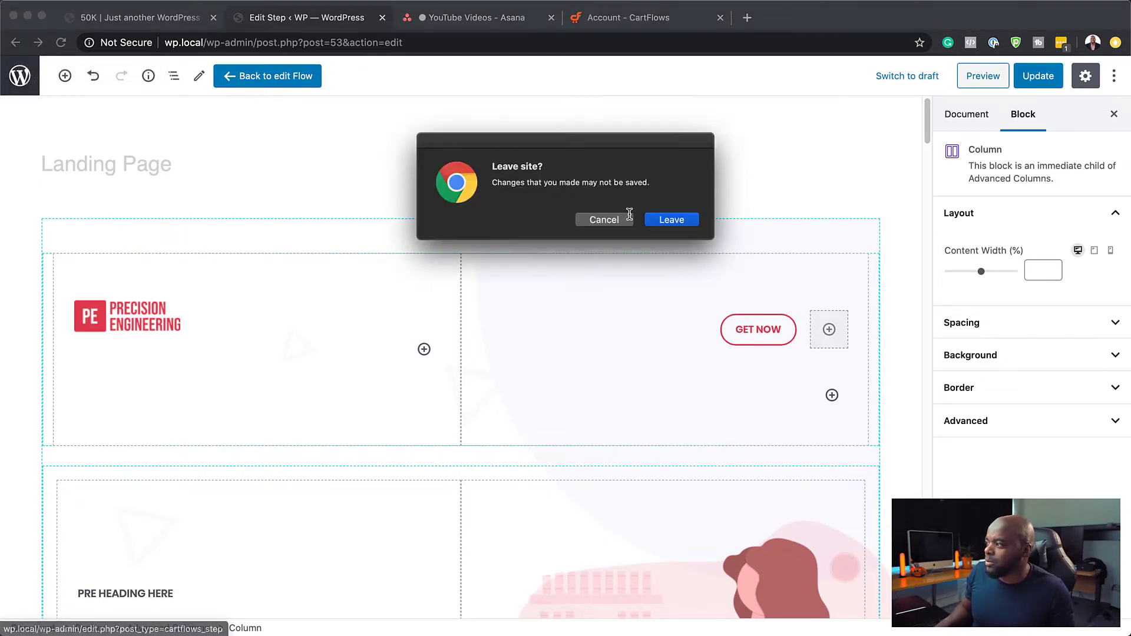
pyautogui.click(604, 219)
pyautogui.click(285, 82)
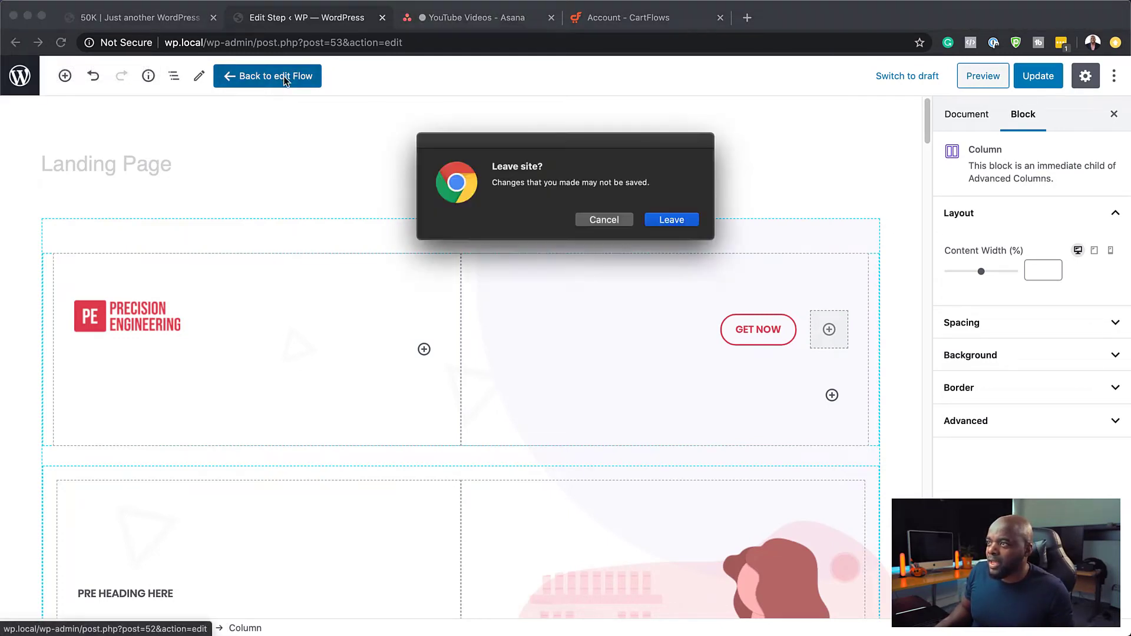
pyautogui.click(672, 219)
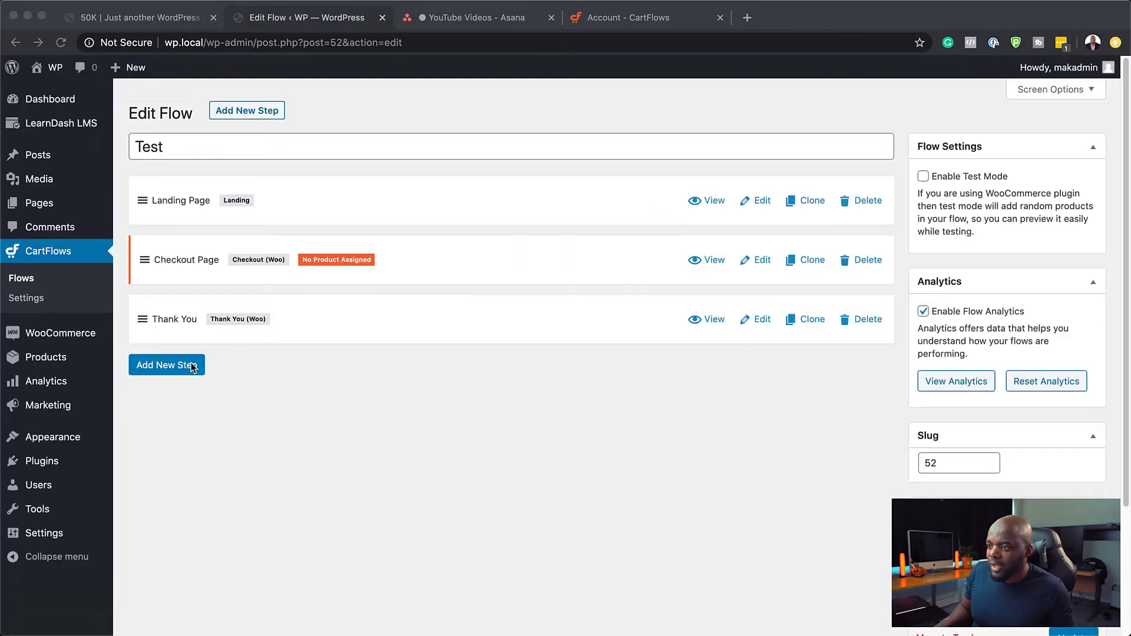
# Add a new self-created step of type Landing to the Test flow instead of using a ready template.
pyautogui.click(183, 369)
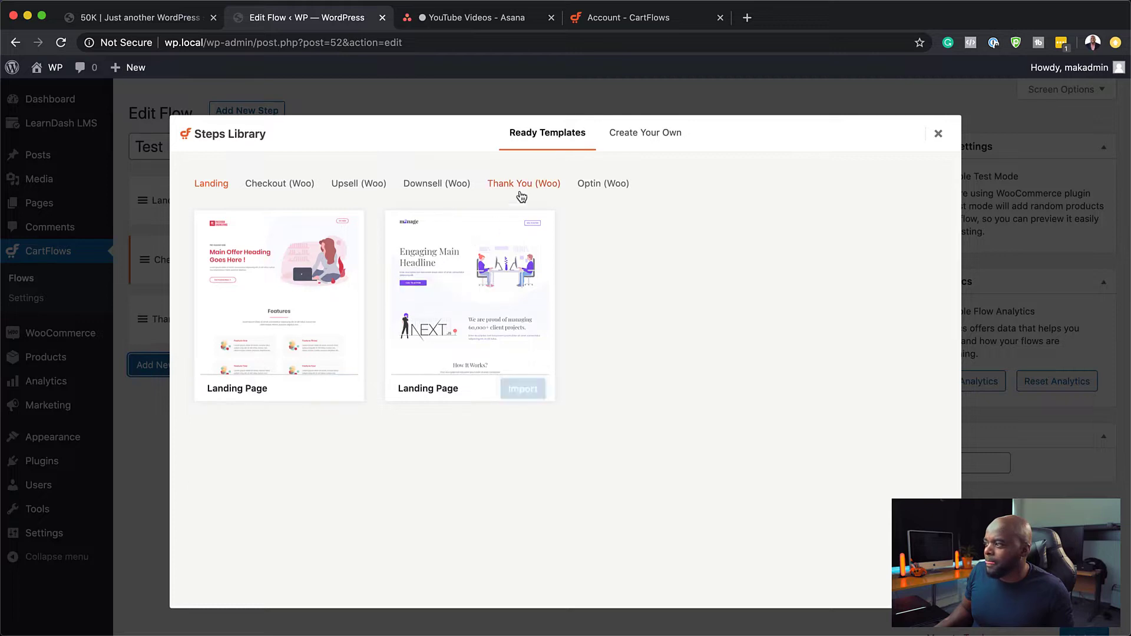
pyautogui.click(628, 135)
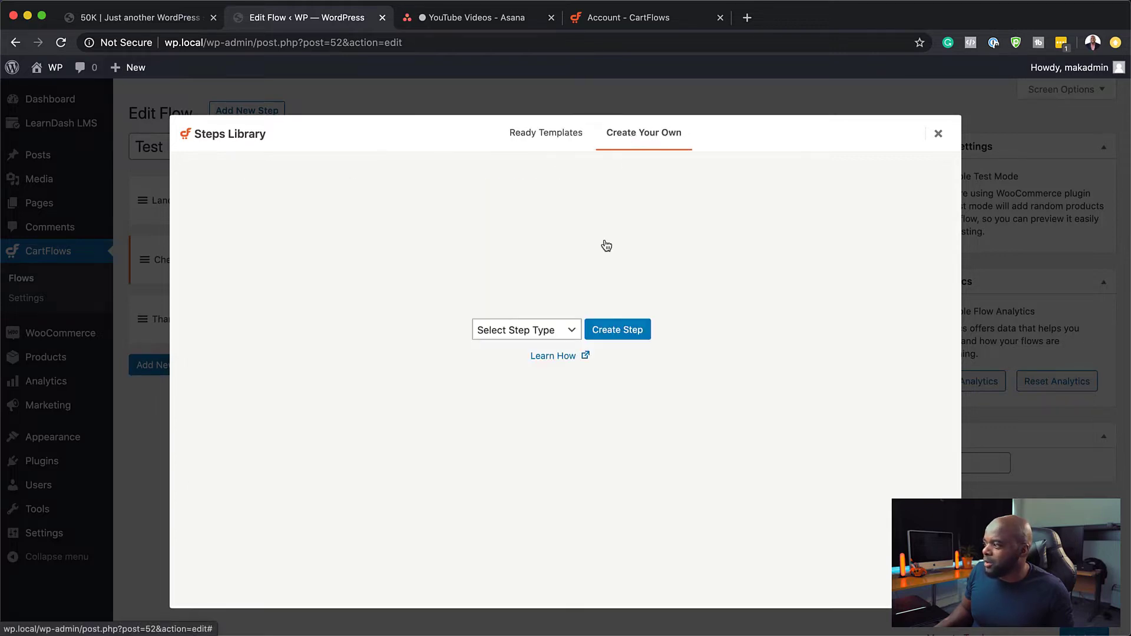
pyautogui.click(562, 343)
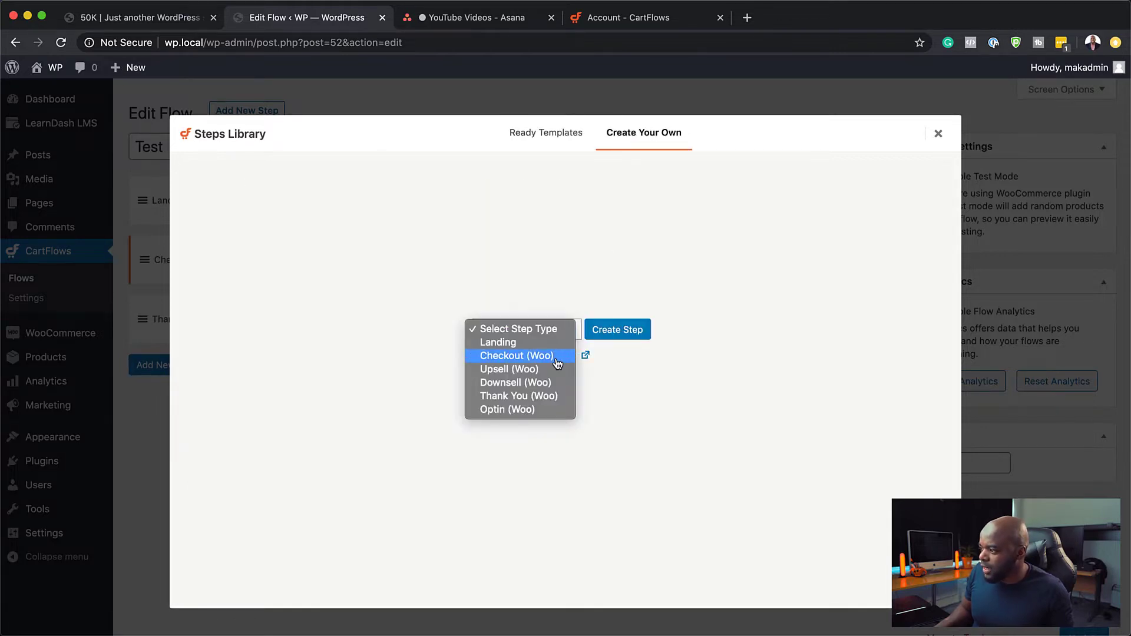
pyautogui.click(557, 343)
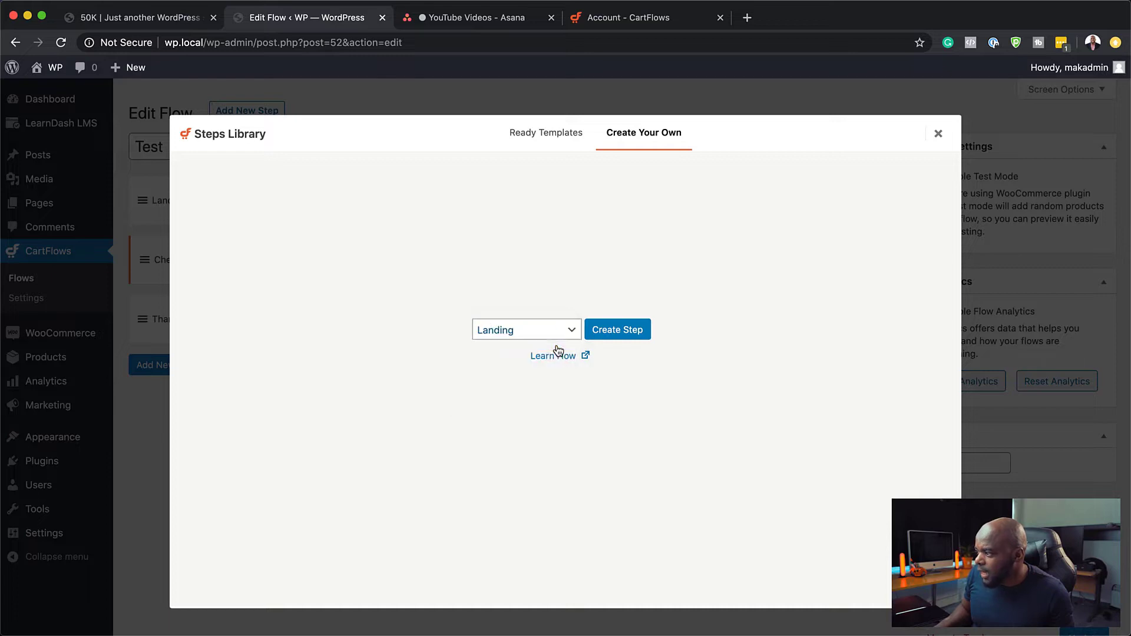
pyautogui.click(643, 335)
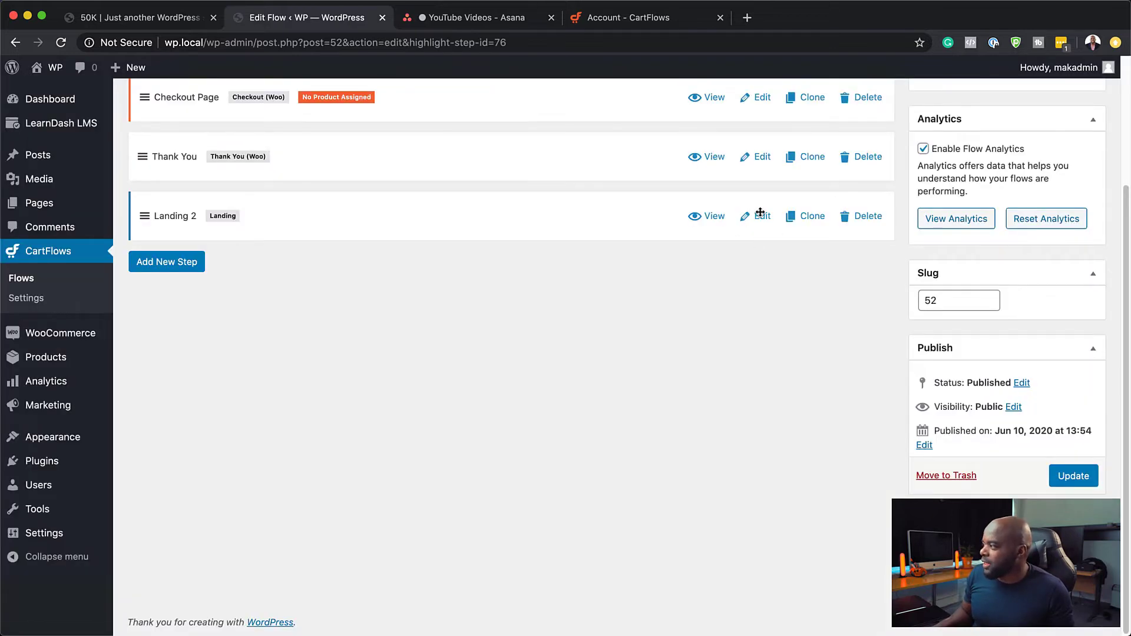
# Open the Landing 2 step for editing, check its Next Step Link, and add an Image block to the empty page.
pyautogui.click(760, 218)
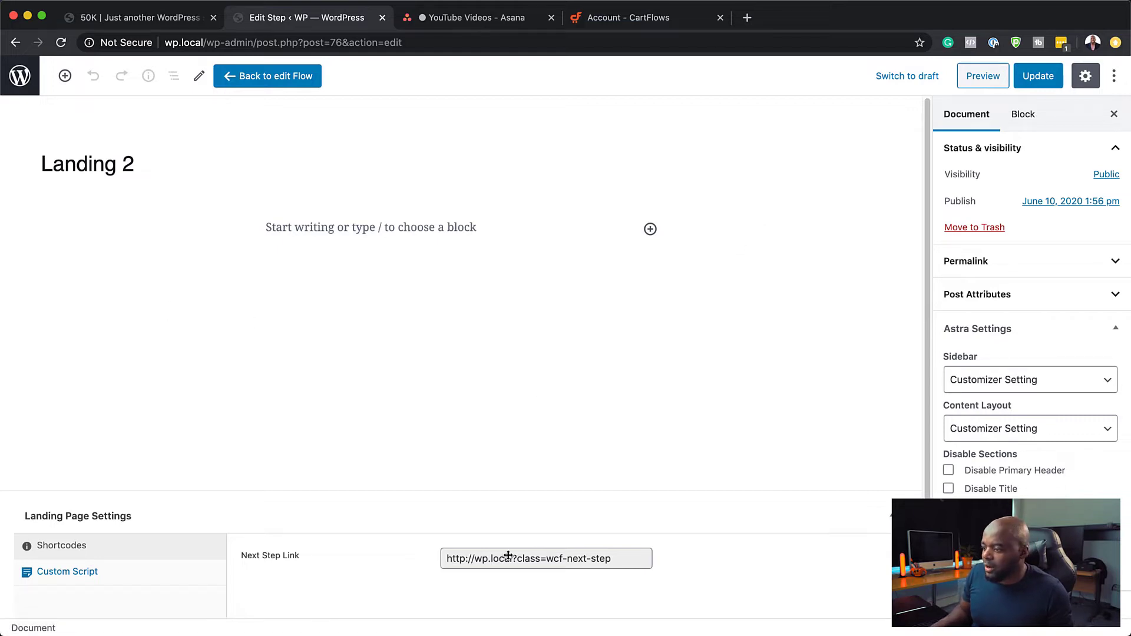
pyautogui.click(619, 559)
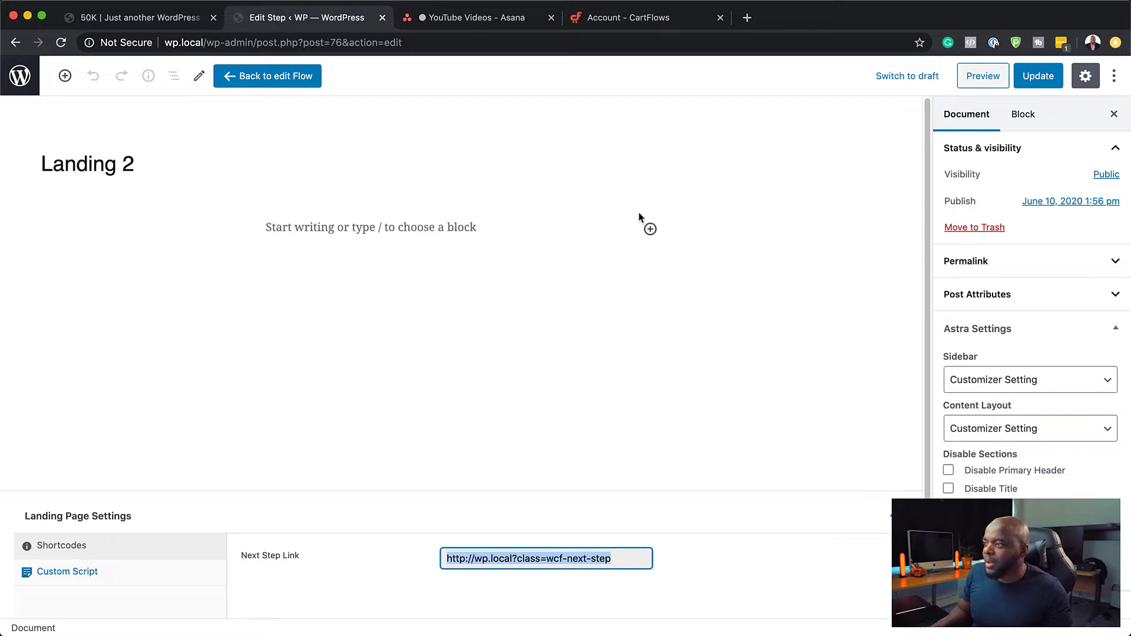
pyautogui.click(303, 230)
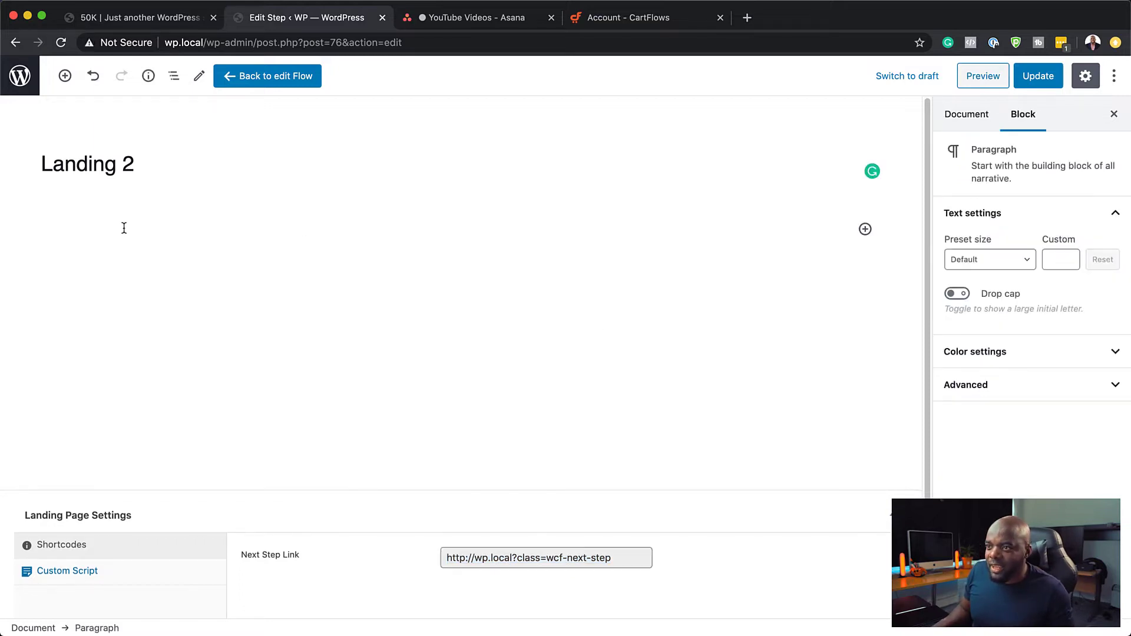
pyautogui.write('/')
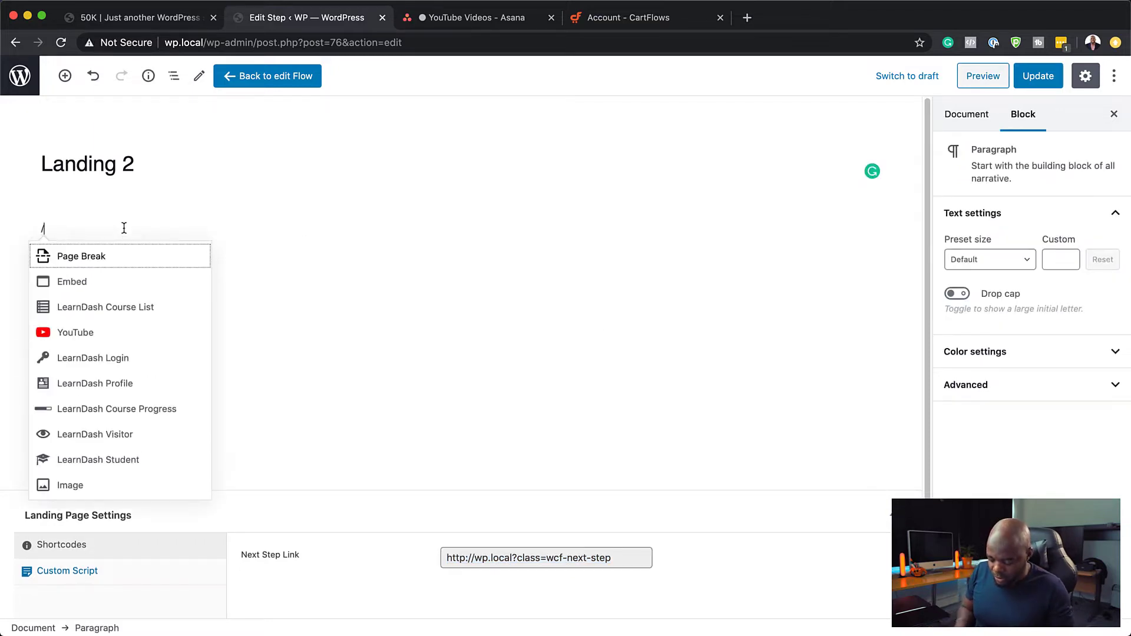
pyautogui.write('image')
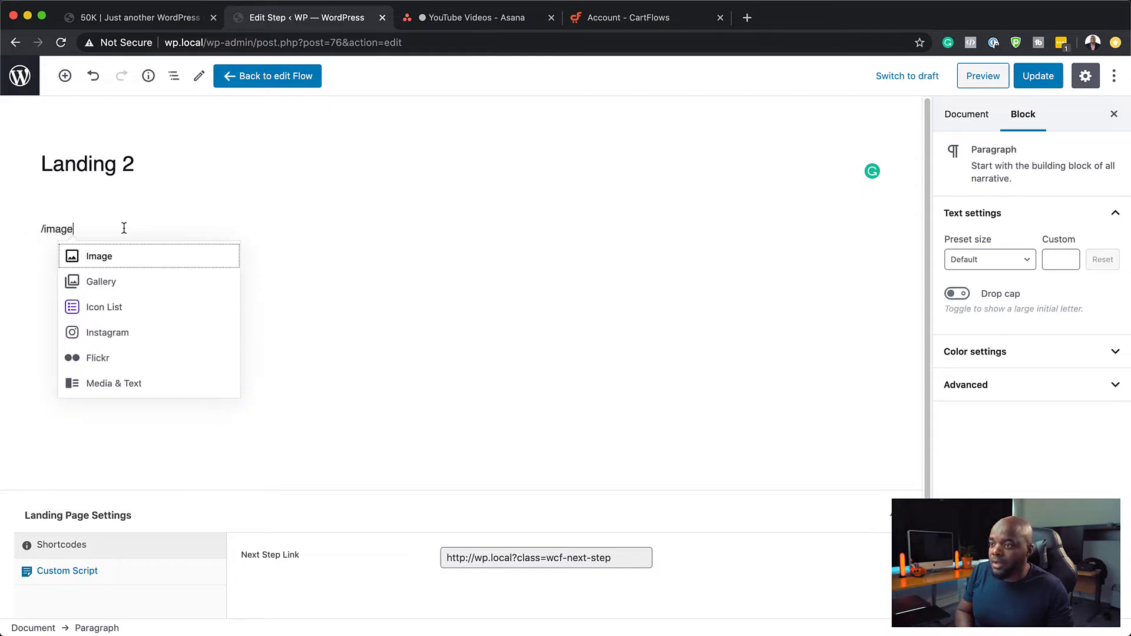
pyautogui.click(120, 258)
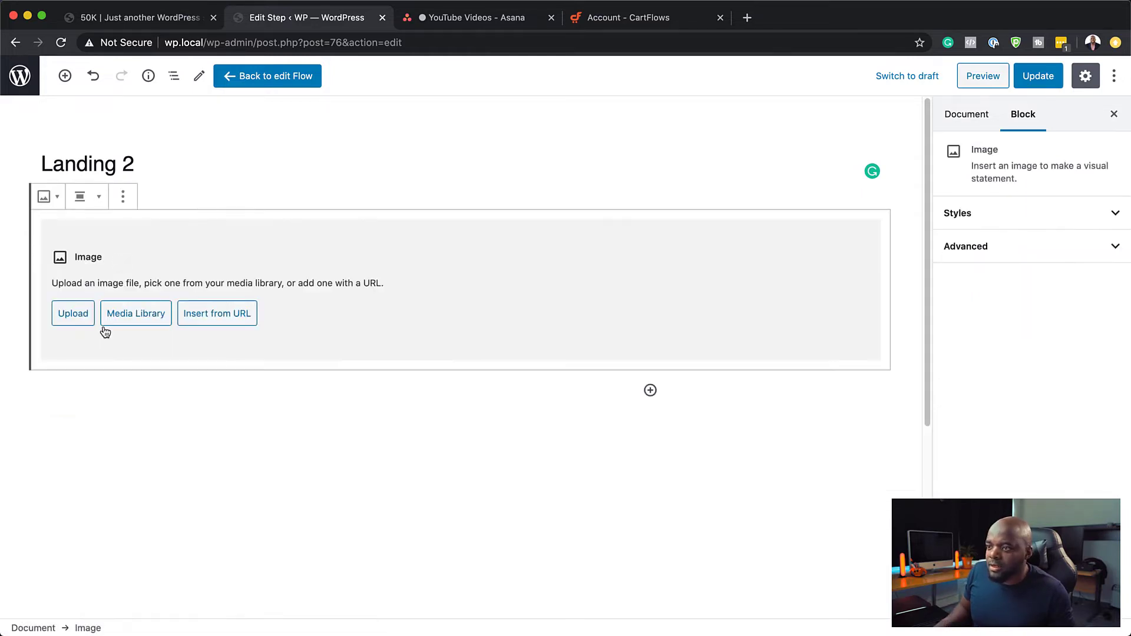
# Fill the image block with workplace-1245776_1920.jpg from the media library and align it to the center.
pyautogui.click(136, 314)
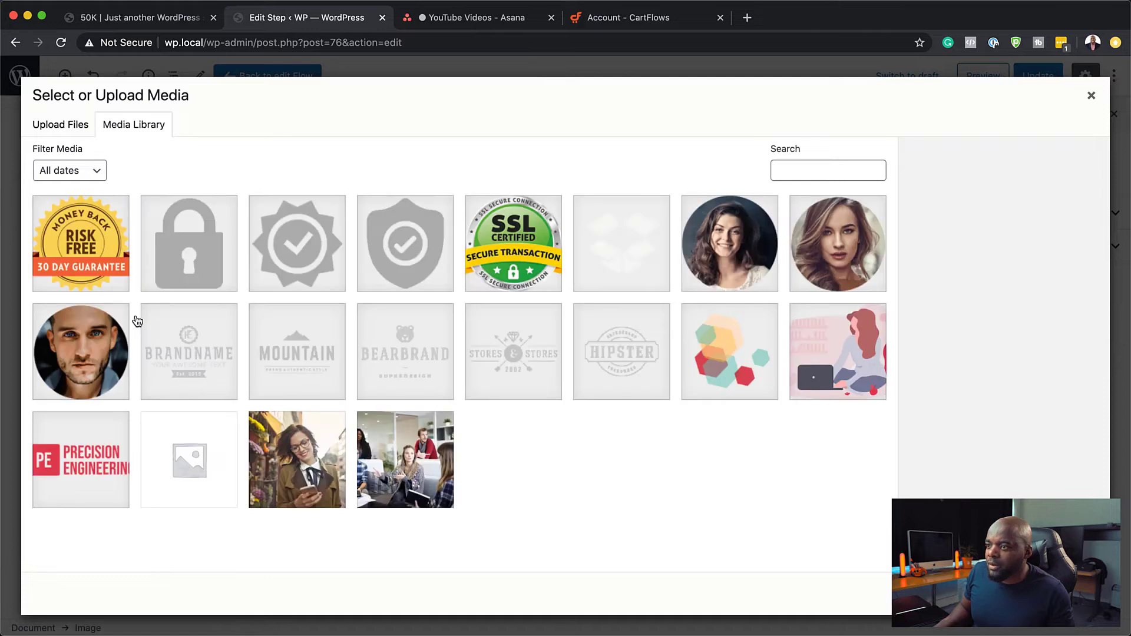
pyautogui.click(403, 463)
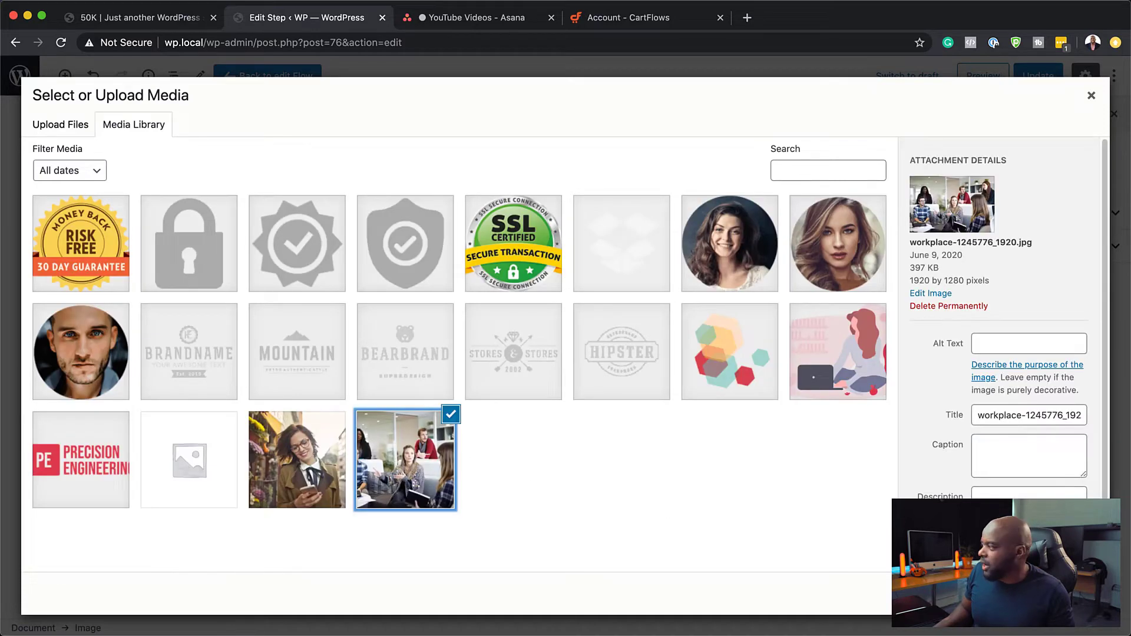
pyautogui.click(1057, 594)
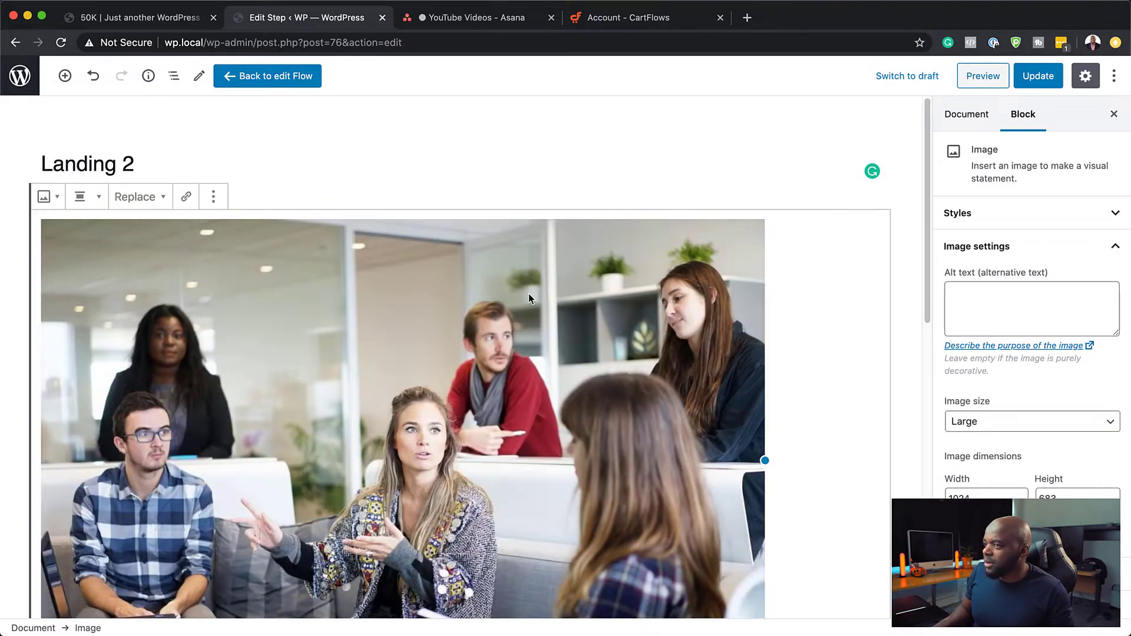
pyautogui.scroll(-1, 498, 427)
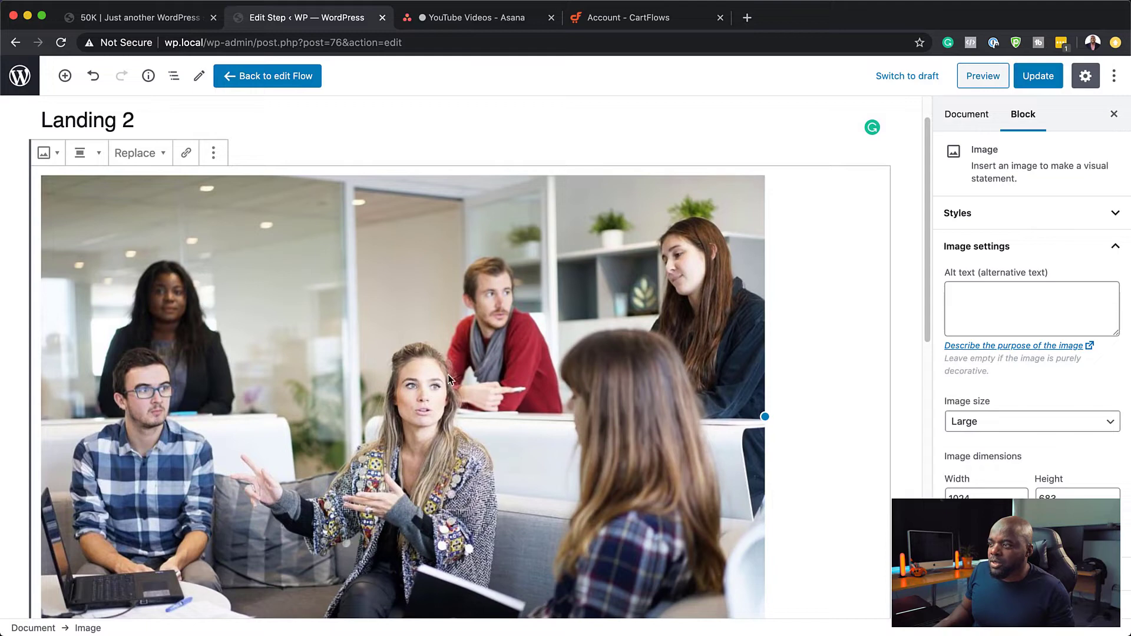
pyautogui.click(98, 156)
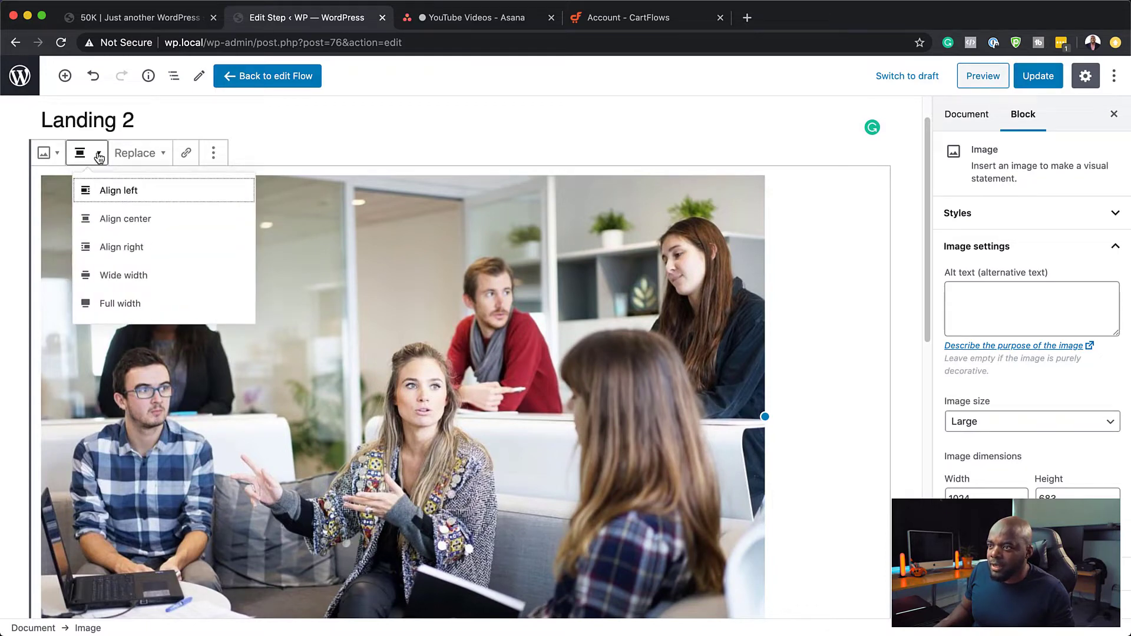
pyautogui.click(107, 218)
# Browse the Formatting and Common Blocks categories of available blocks and add a Paragraph block below the workplace image.
pyautogui.scroll(-10, 365, 300)
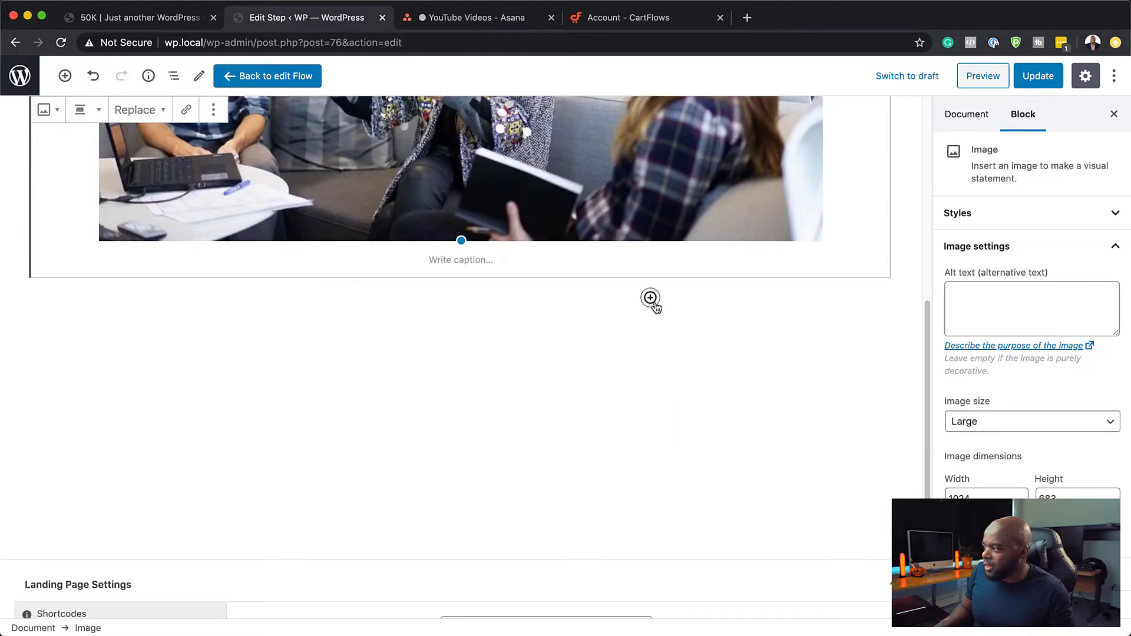
pyautogui.click(651, 299)
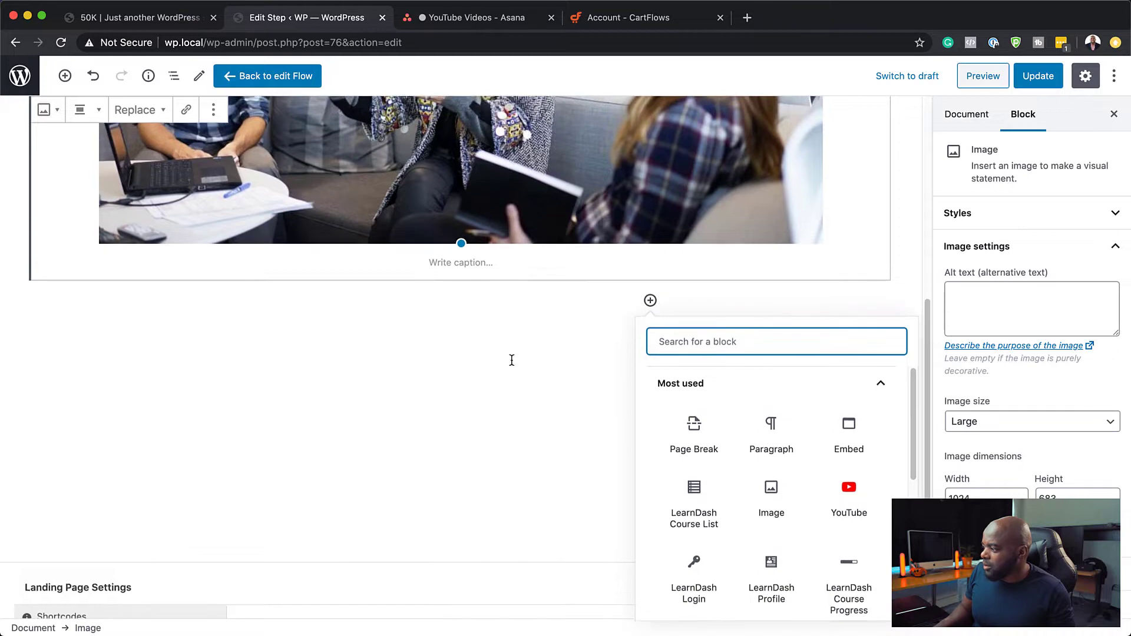
pyautogui.scroll(4, 513, 358)
pyautogui.scroll(5, 200, 153)
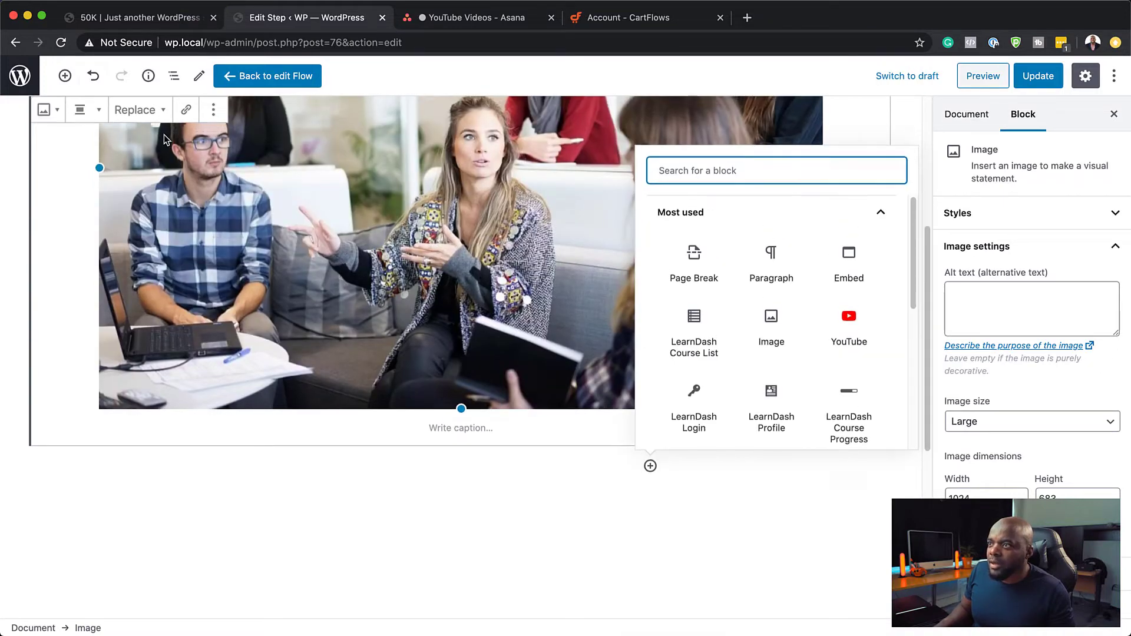
pyautogui.click(65, 75)
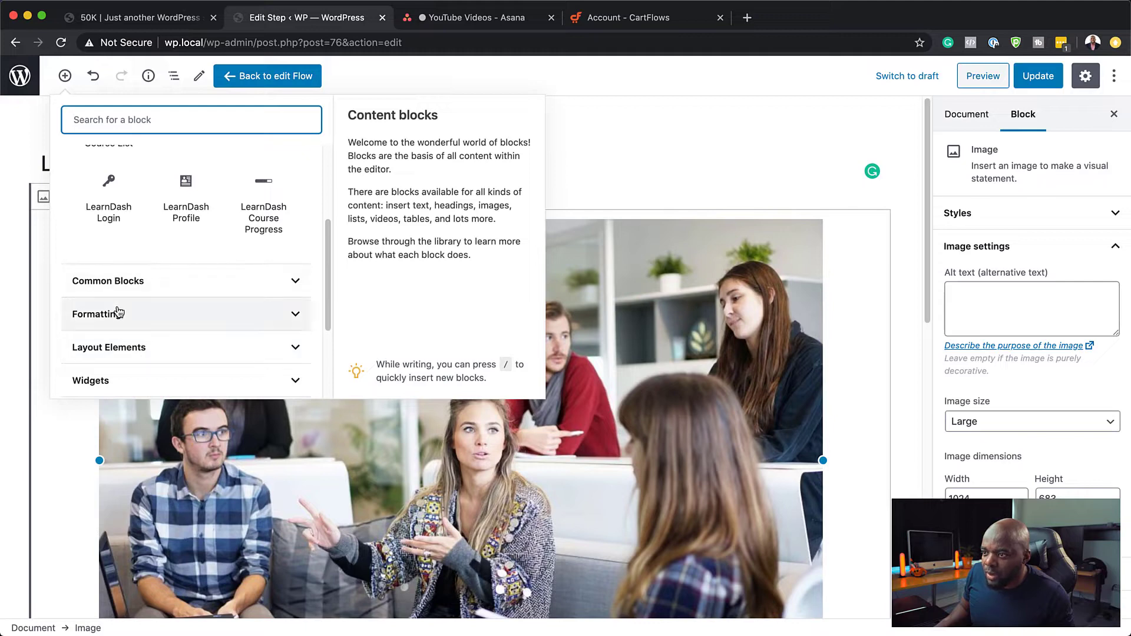
pyautogui.click(136, 319)
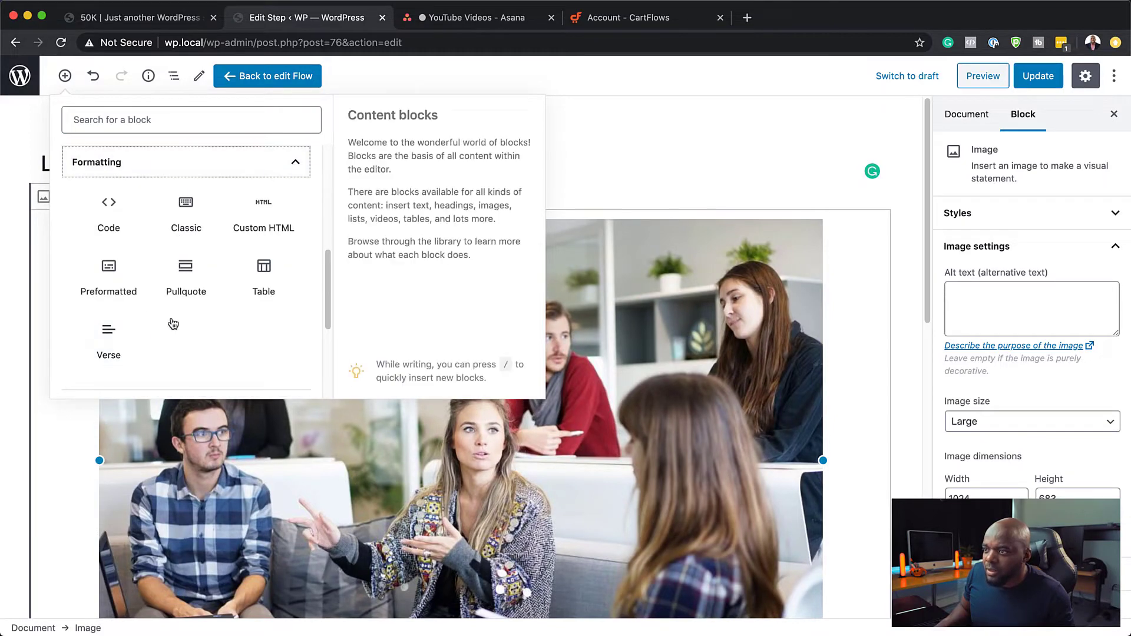
pyautogui.scroll(5, 277, 304)
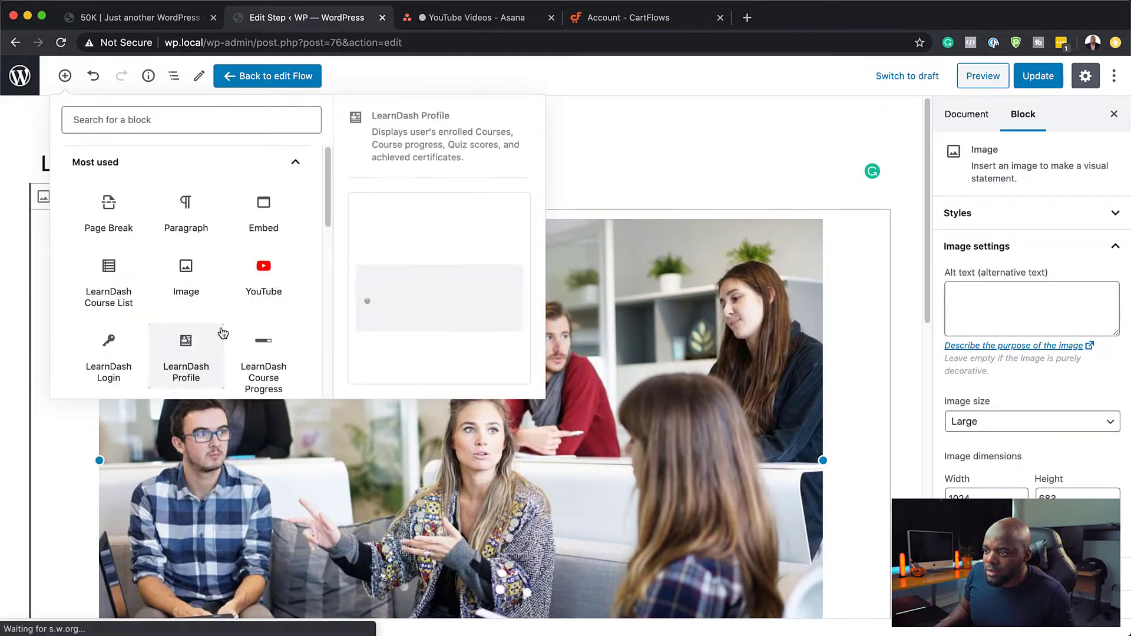
pyautogui.scroll(-1, 236, 330)
pyautogui.click(140, 295)
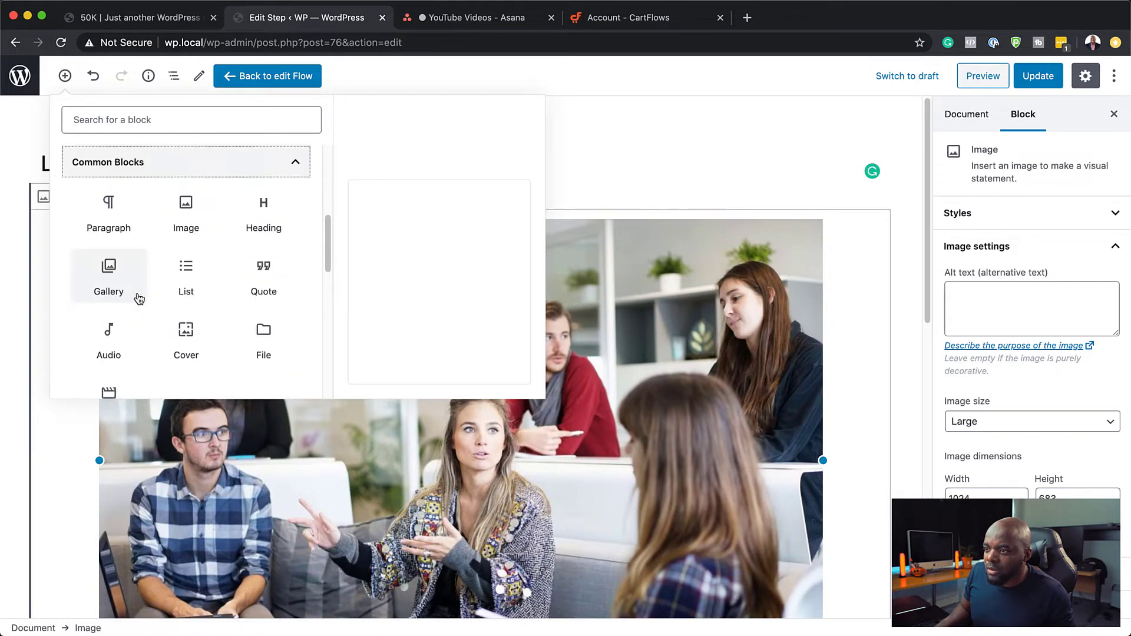
pyautogui.scroll(-2, 245, 308)
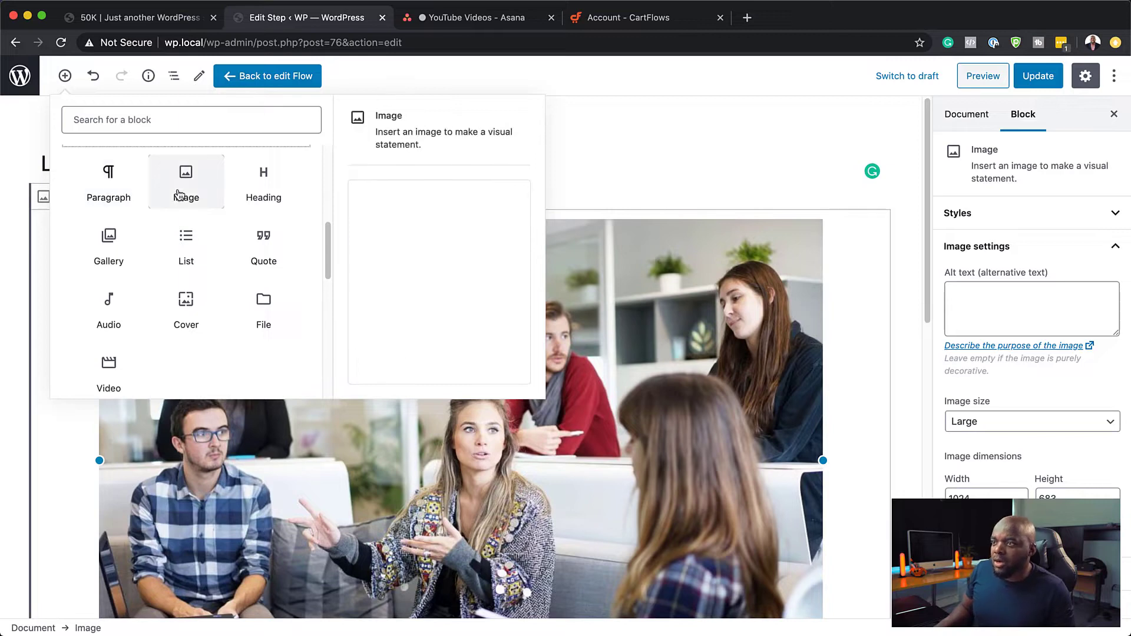
pyautogui.click(126, 190)
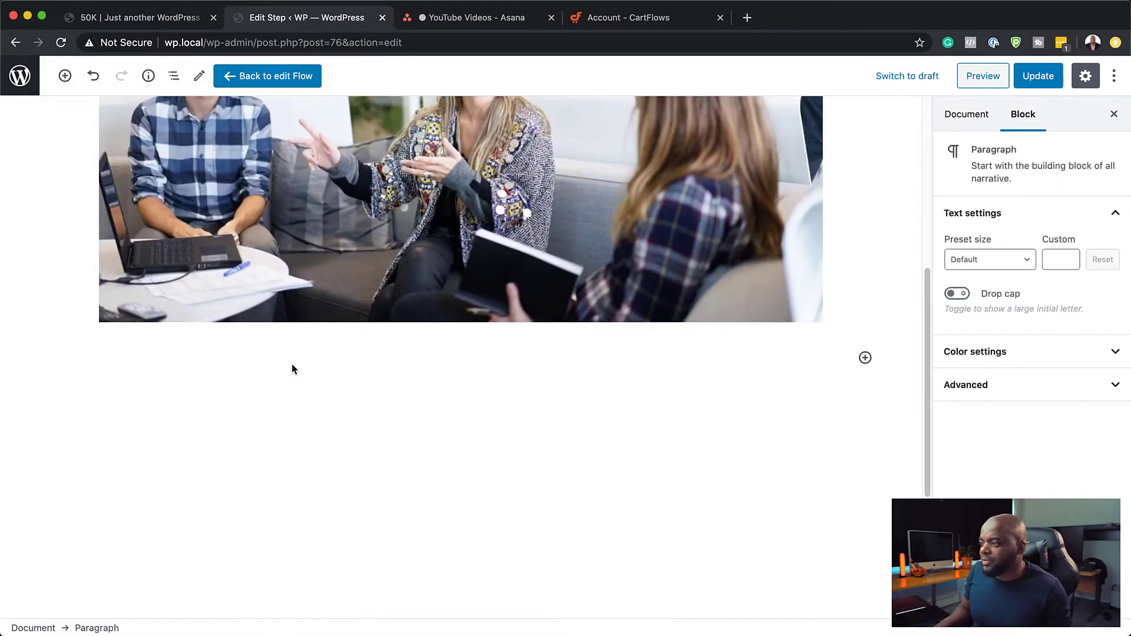
# Copy the first two short placeholder paragraphs from lorem2.com in a new browser tab and return to the Landing 2 editor.
pyautogui.click(747, 17)
pyautogui.click(737, 40)
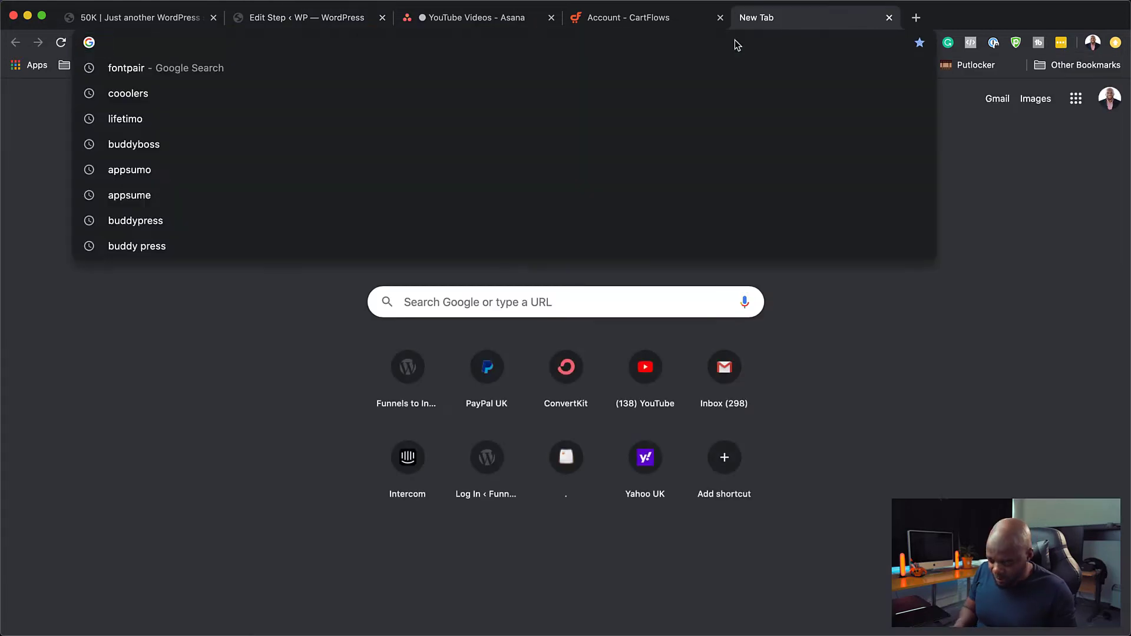
pyautogui.write('lorem')
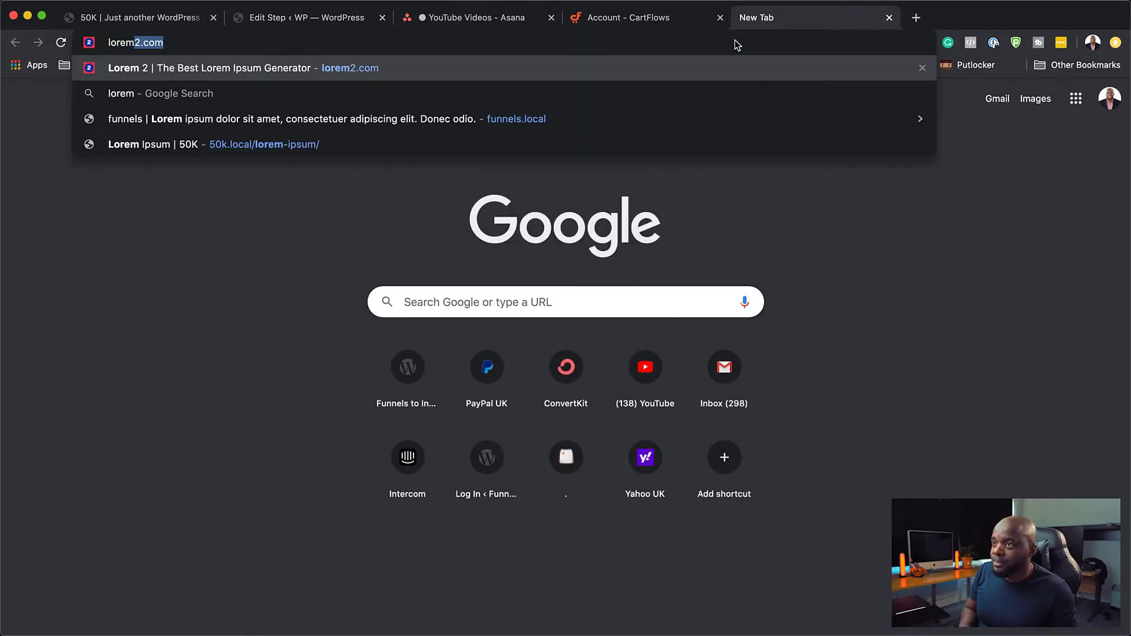
pyautogui.press('Return')
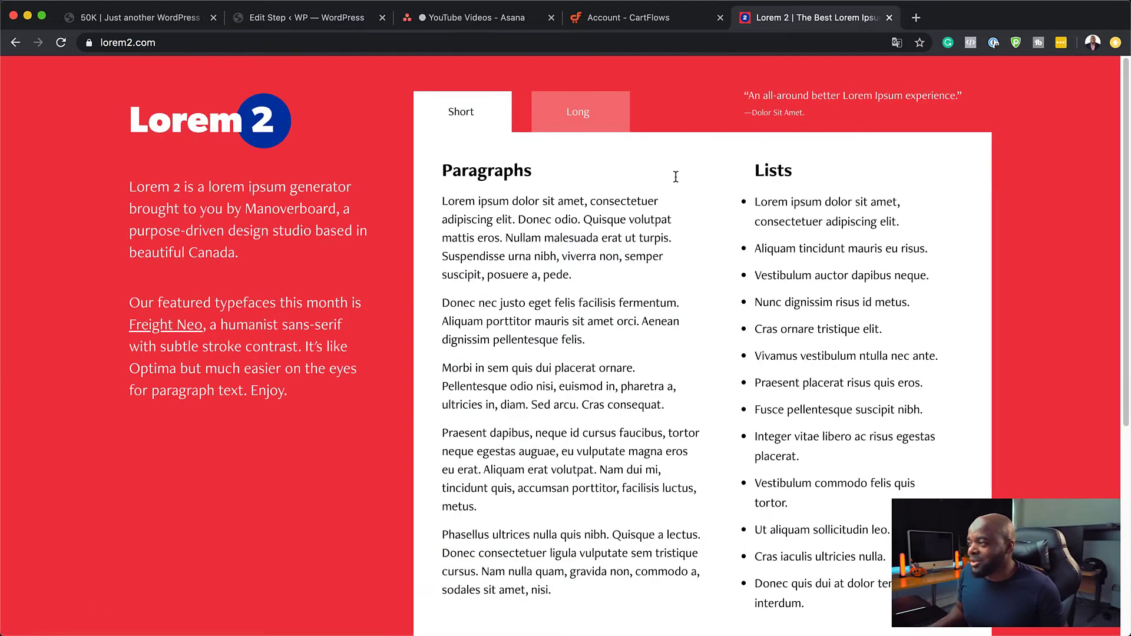
pyautogui.moveTo(442, 204); pyautogui.dragTo(626, 344)
pyautogui.press('super+c')
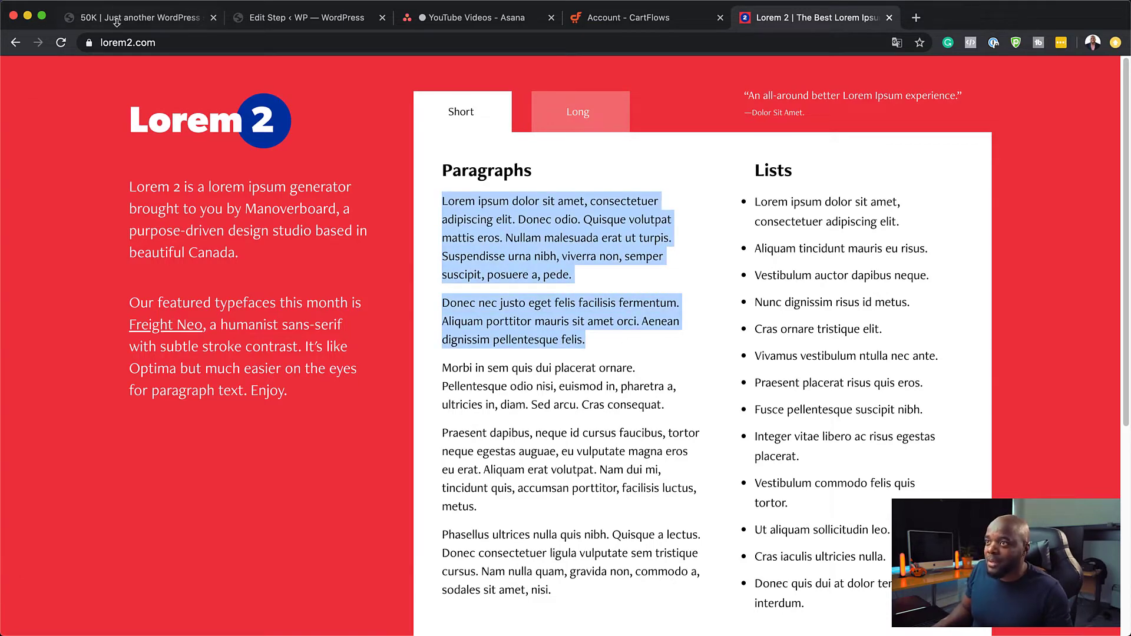
pyautogui.click(297, 19)
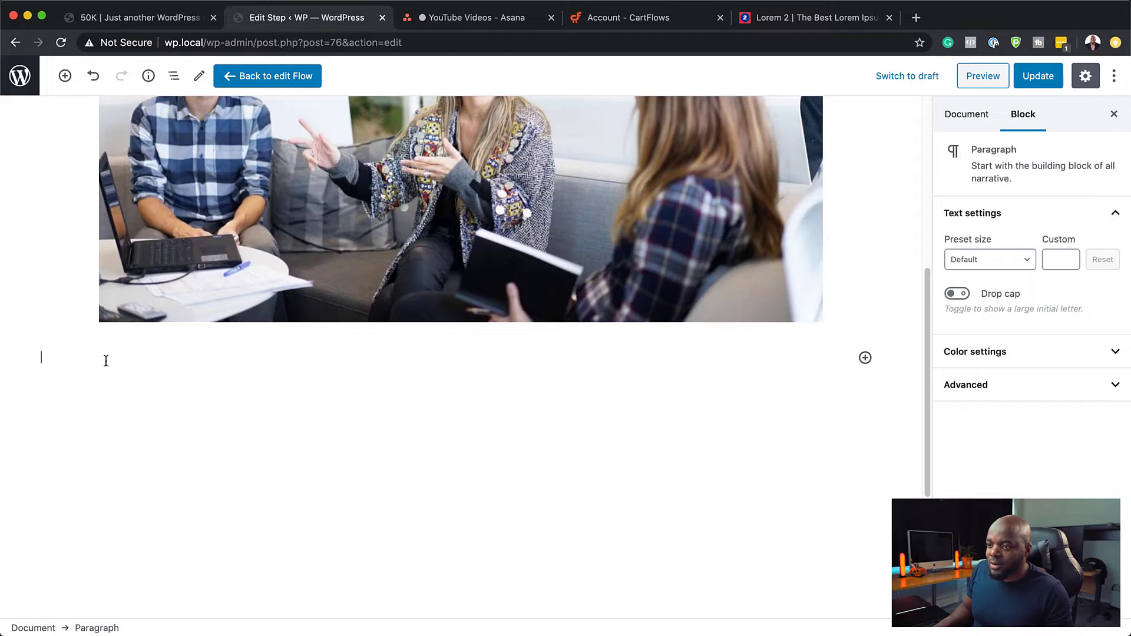
# Paste the copied placeholder paragraphs below the workplace image and update the landing step.
pyautogui.press('super+v')
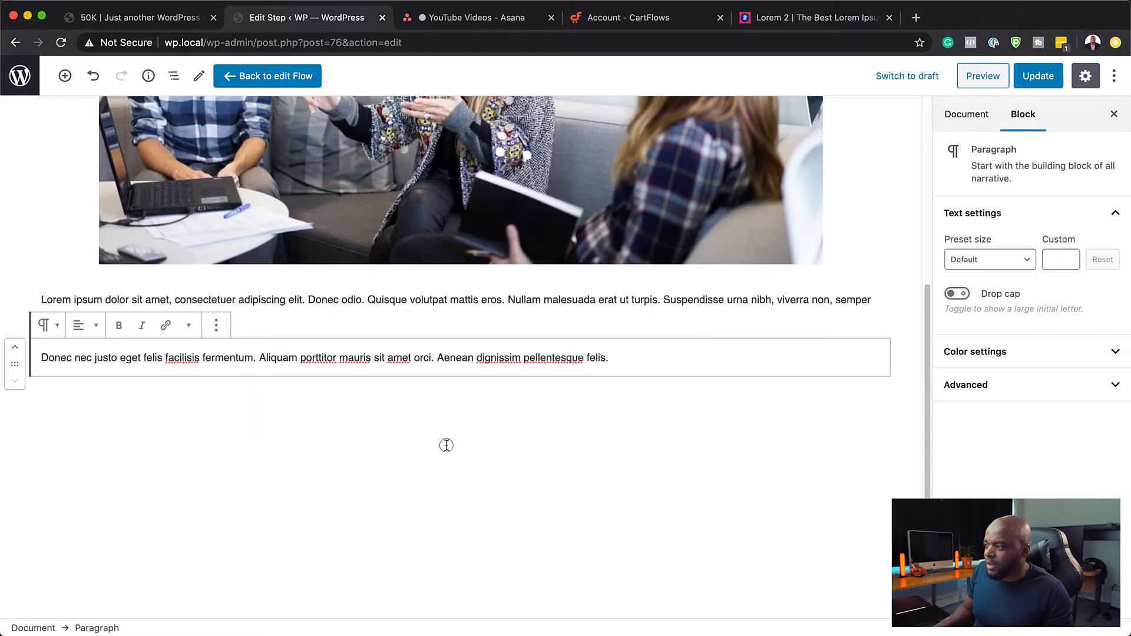
pyautogui.click(1038, 76)
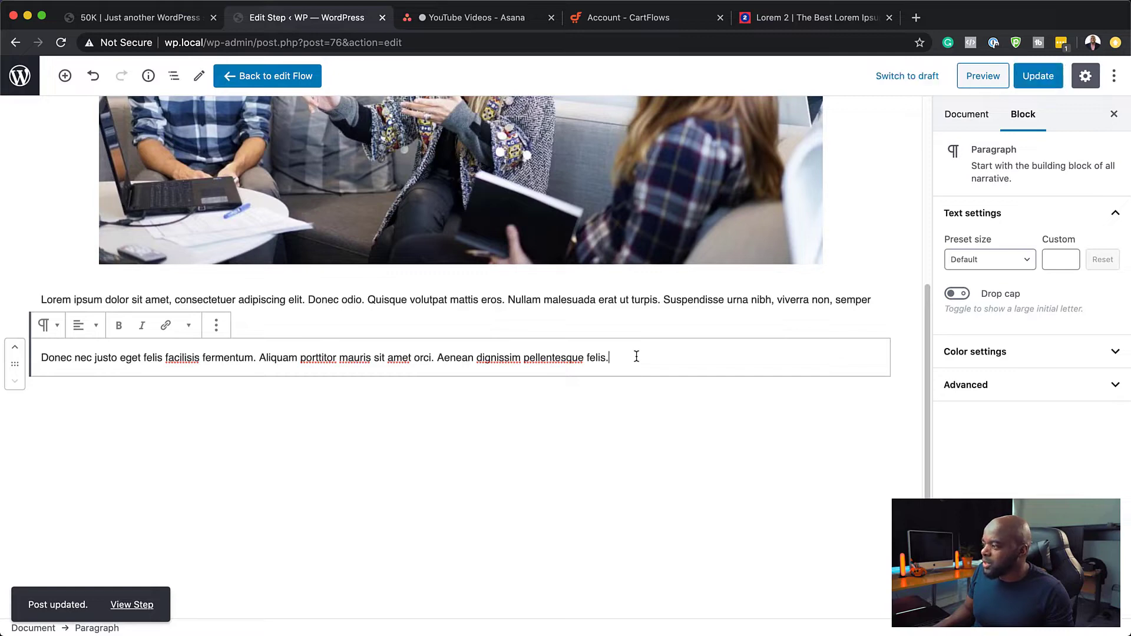
# Add a Marketing Button block below the second placeholder paragraph.
pyautogui.press('Return')
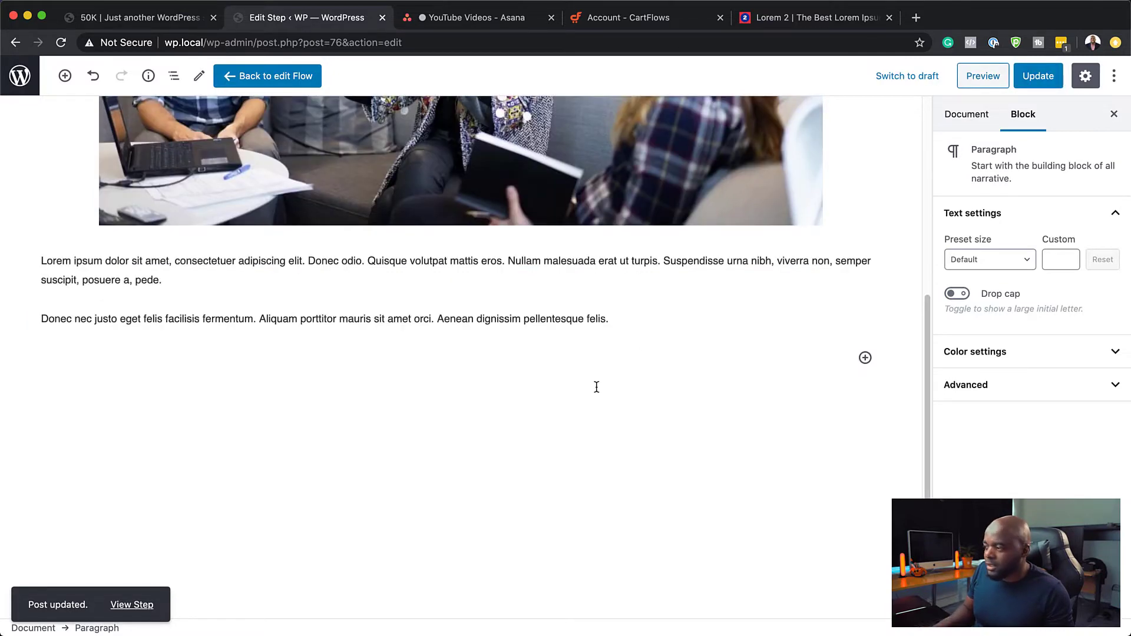
pyautogui.write('/butt')
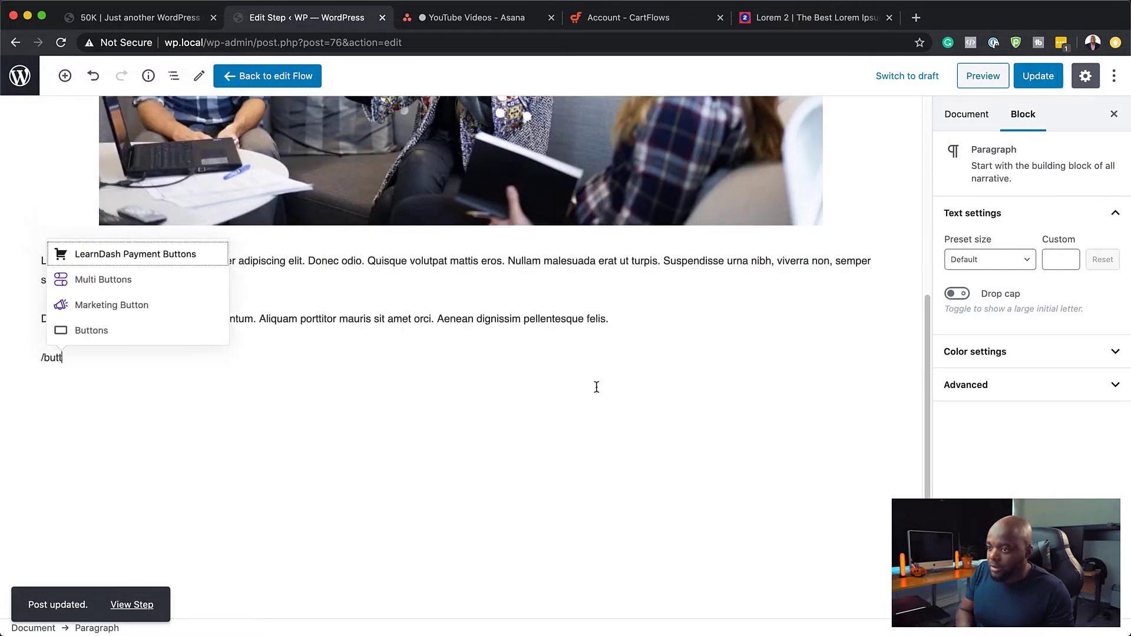
pyautogui.click(130, 311)
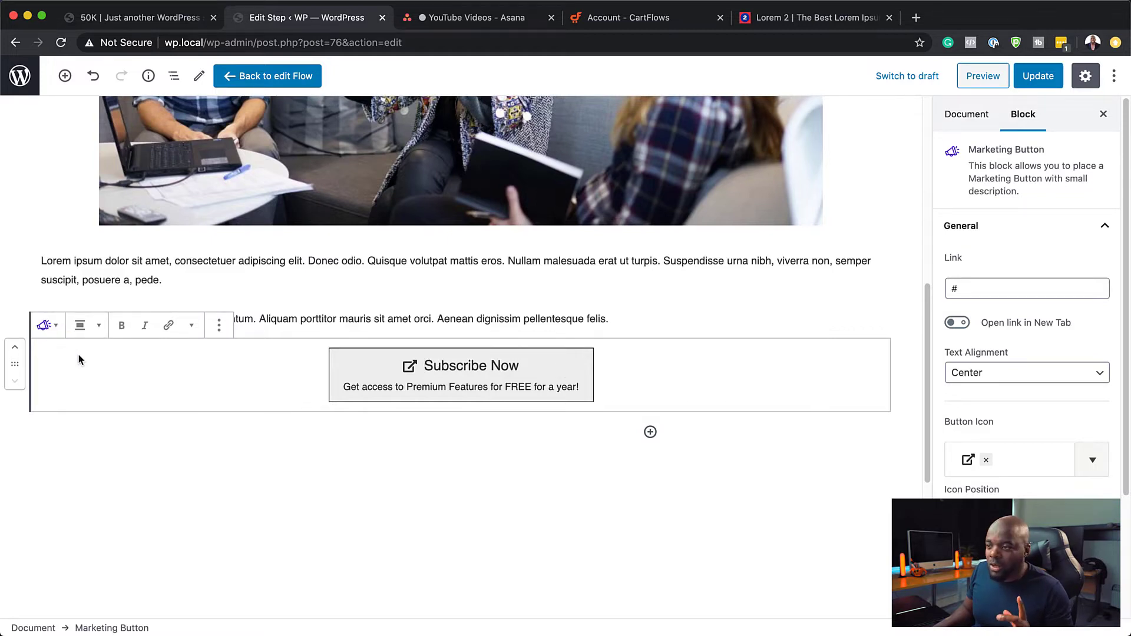
pyautogui.click(222, 328)
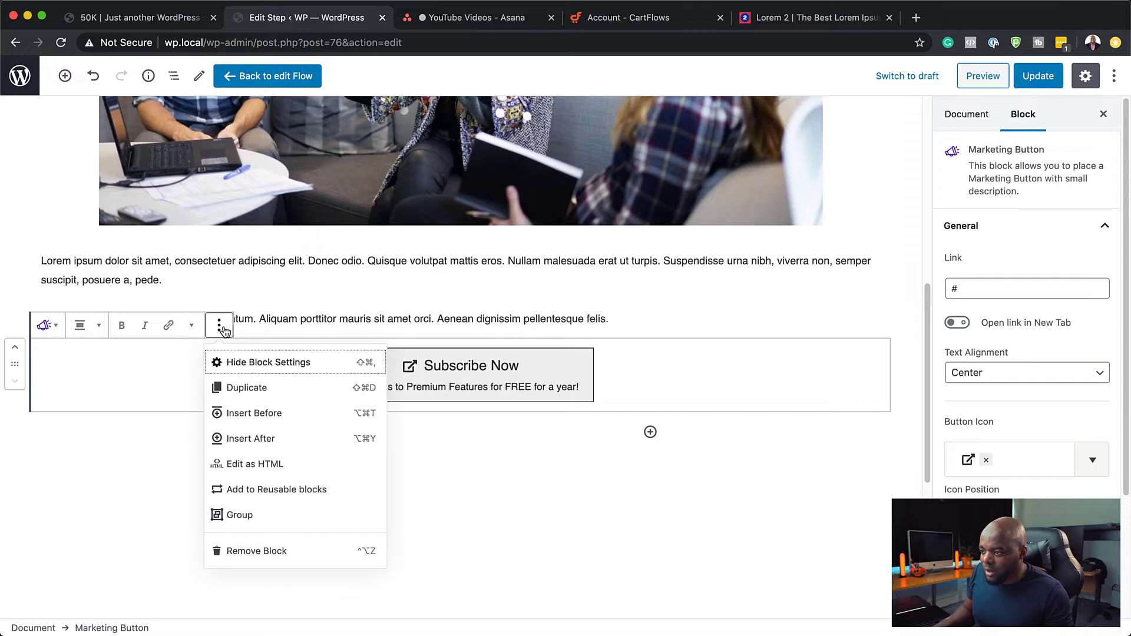
pyautogui.click(546, 379)
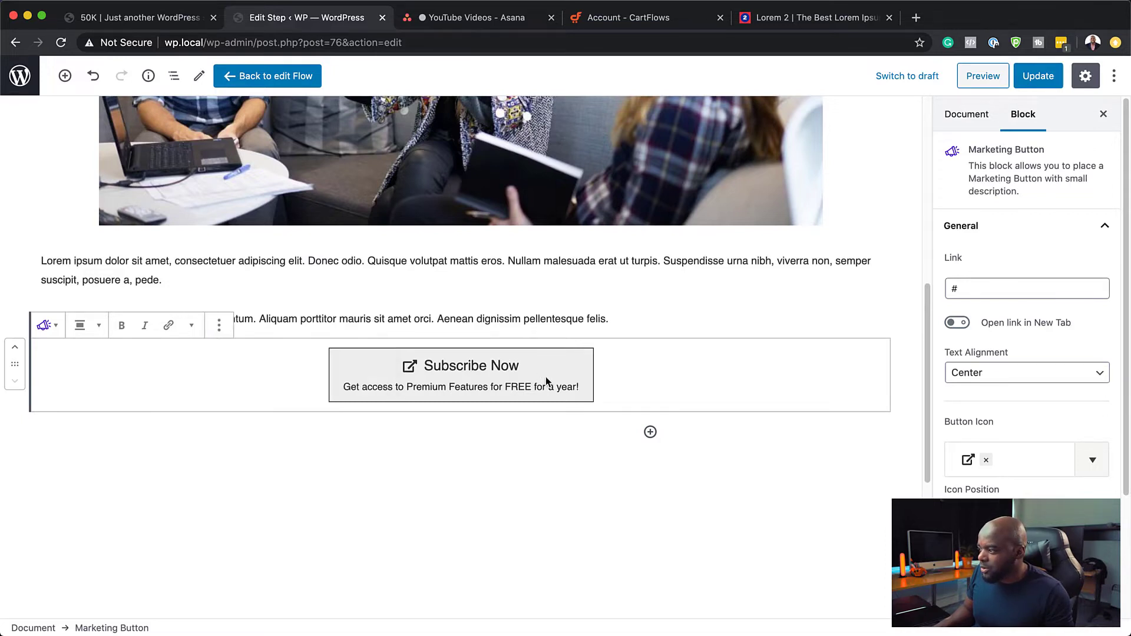
pyautogui.click(979, 288)
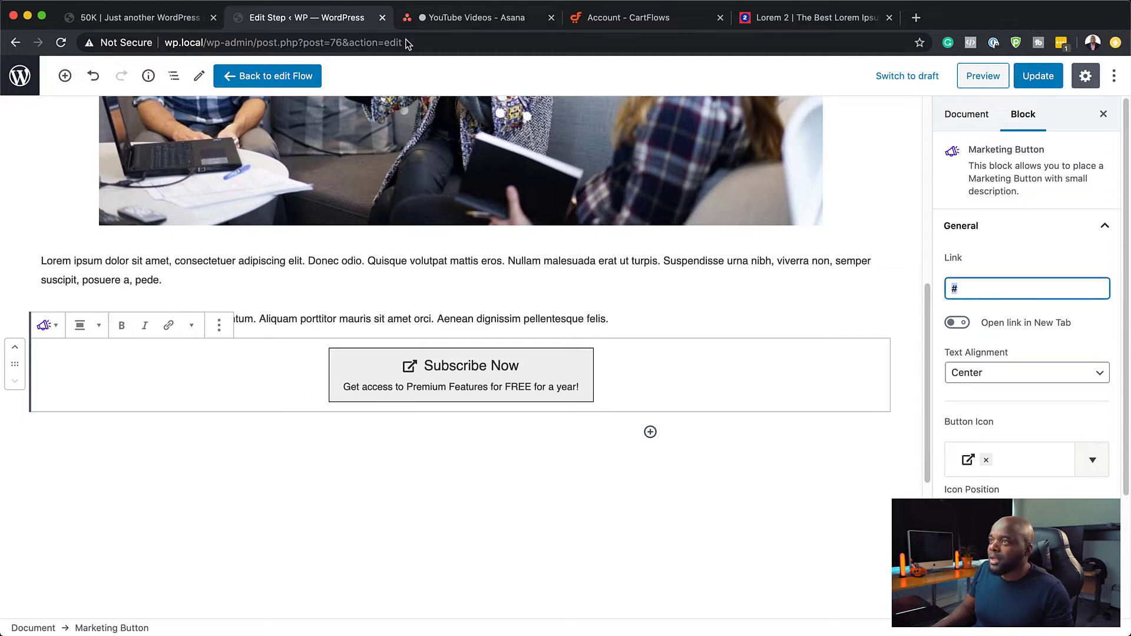
pyautogui.scroll(-5, 667, 513)
pyautogui.click(624, 423)
pyautogui.press('super+c')
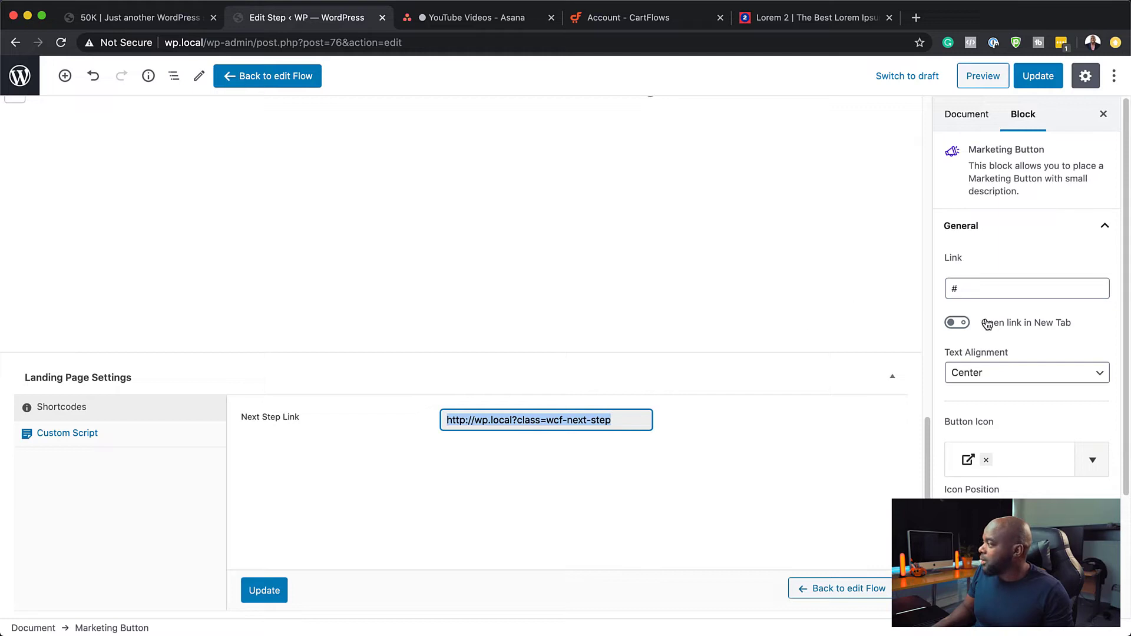
pyautogui.doubleClick(986, 291)
pyautogui.press('super+v')
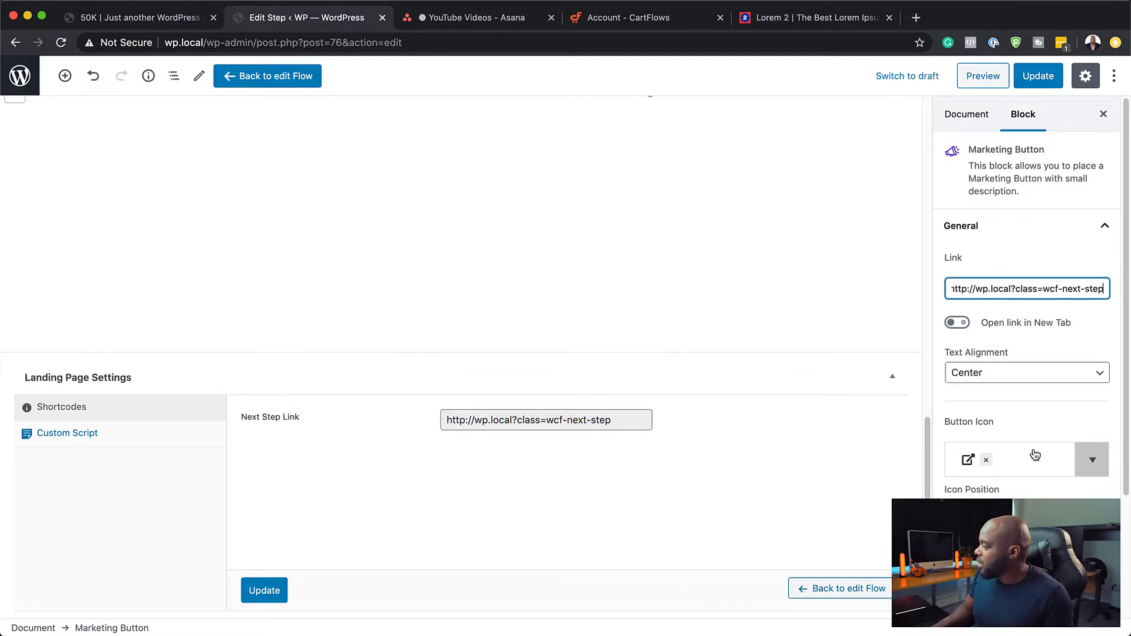
# Change the marketing button's icon to the solid circle with a right-pointing arrow from the third page of icons.
pyautogui.scroll(1, 730, 335)
pyautogui.scroll(5, 731, 335)
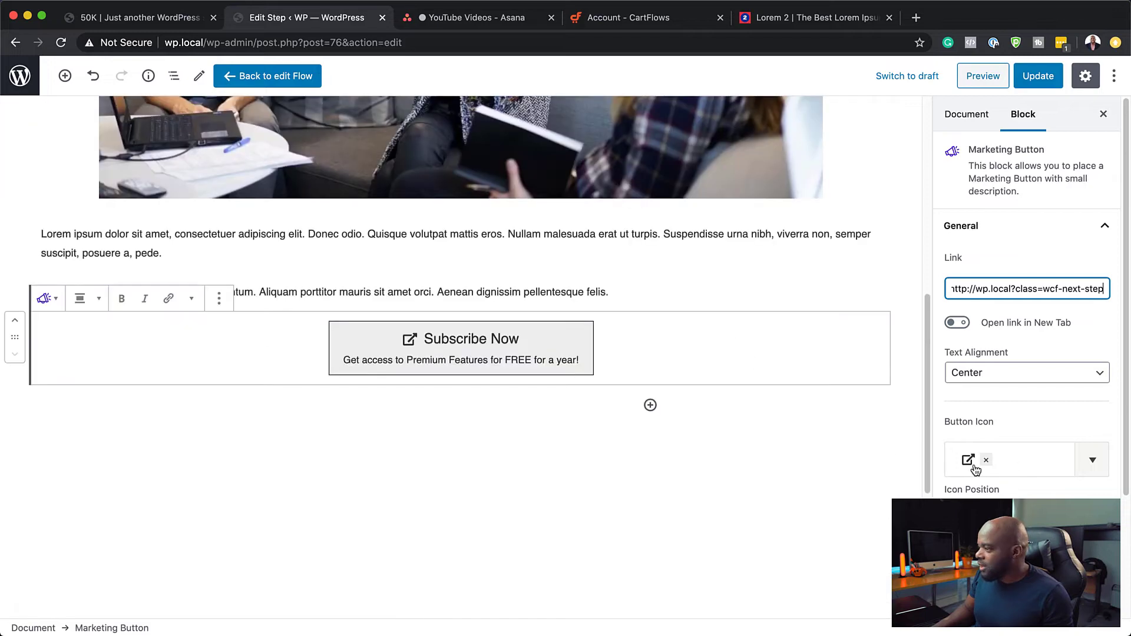
pyautogui.click(1092, 459)
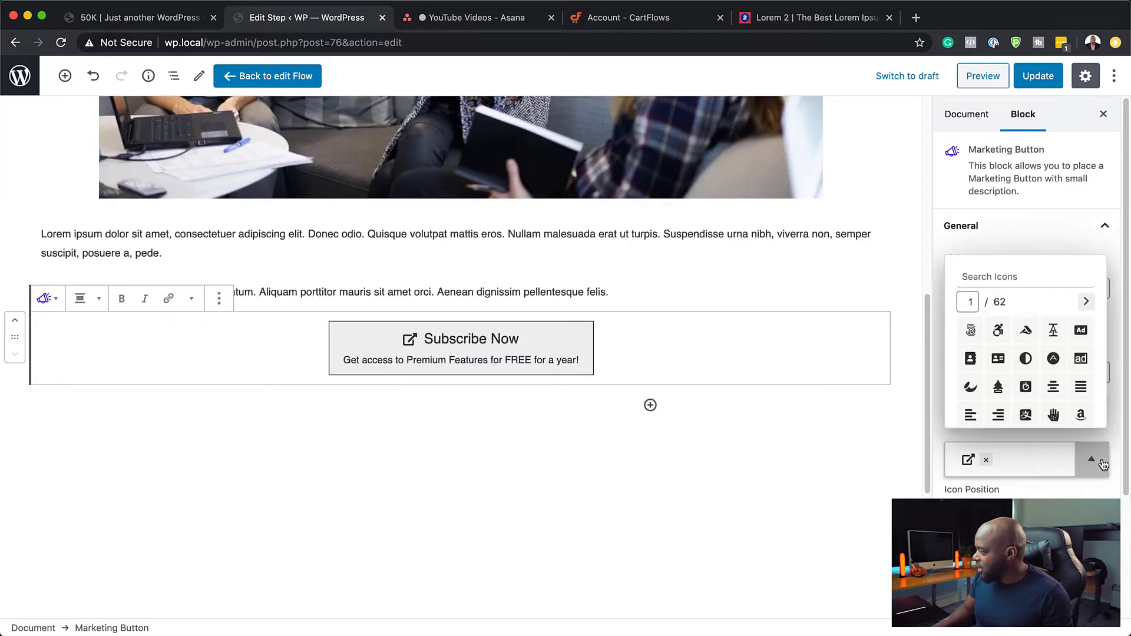
pyautogui.scroll(-1, 1081, 384)
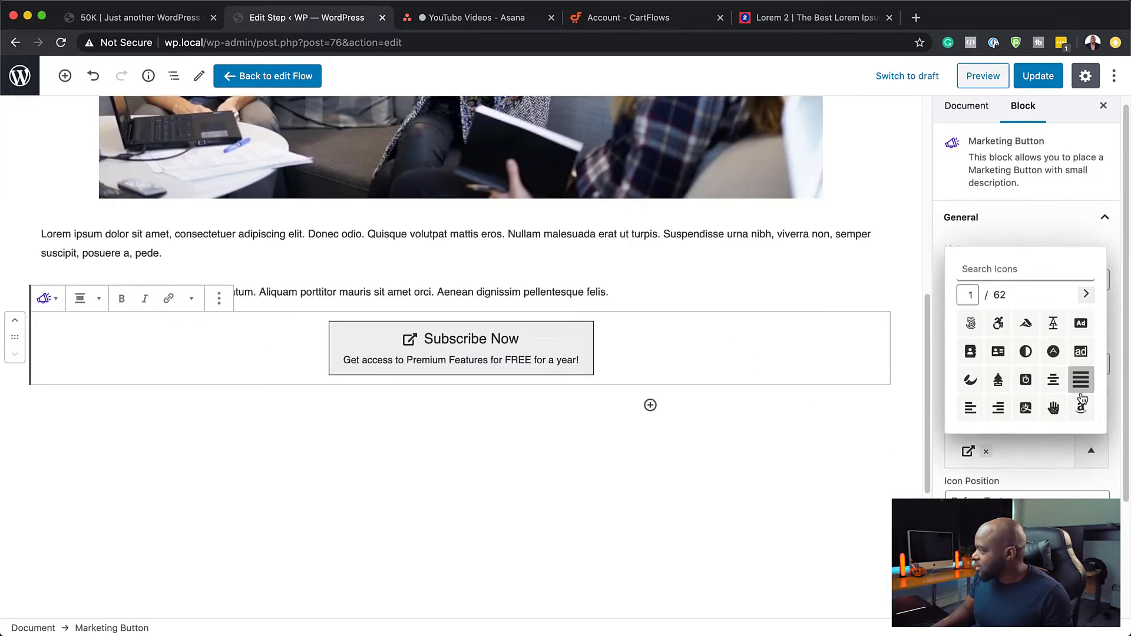
pyautogui.click(1086, 291)
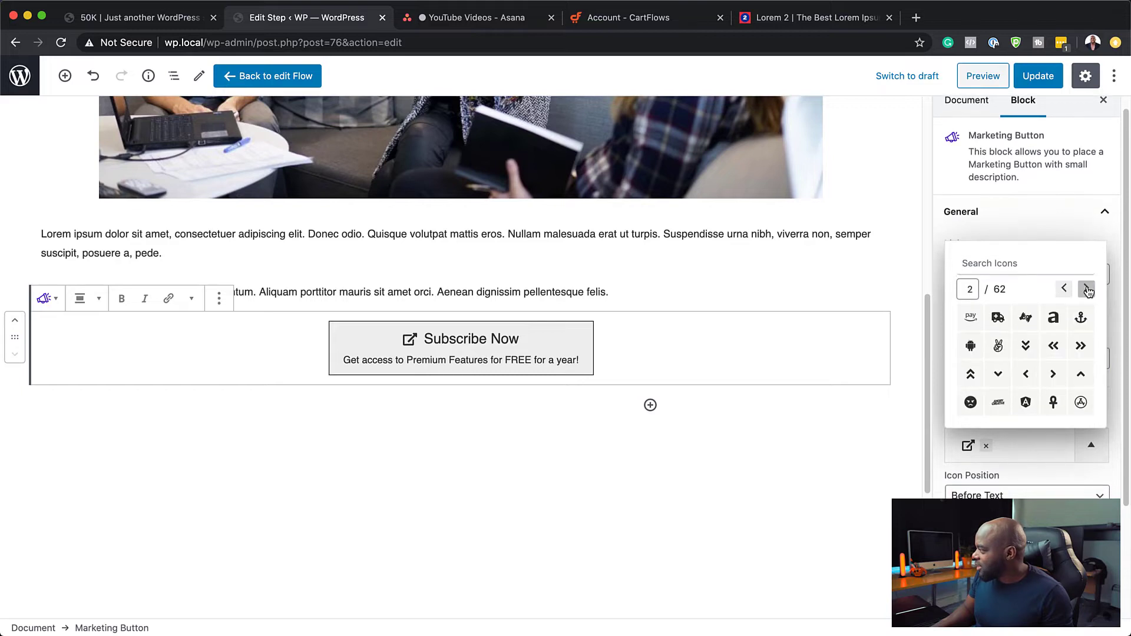
pyautogui.click(1088, 290)
pyautogui.click(1081, 345)
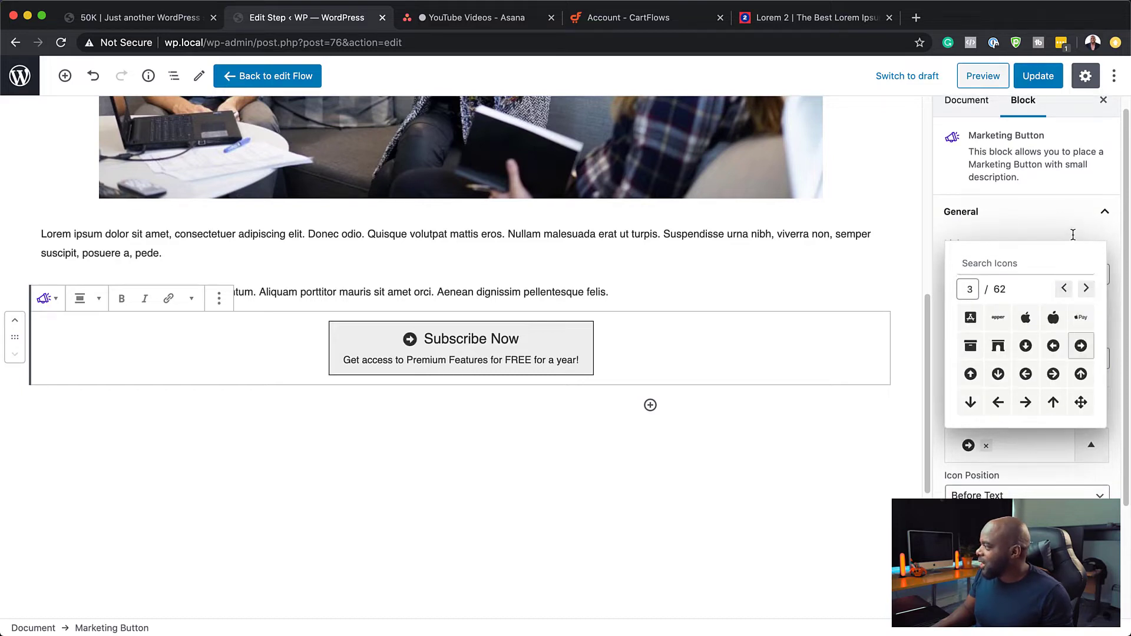
pyautogui.click(1030, 470)
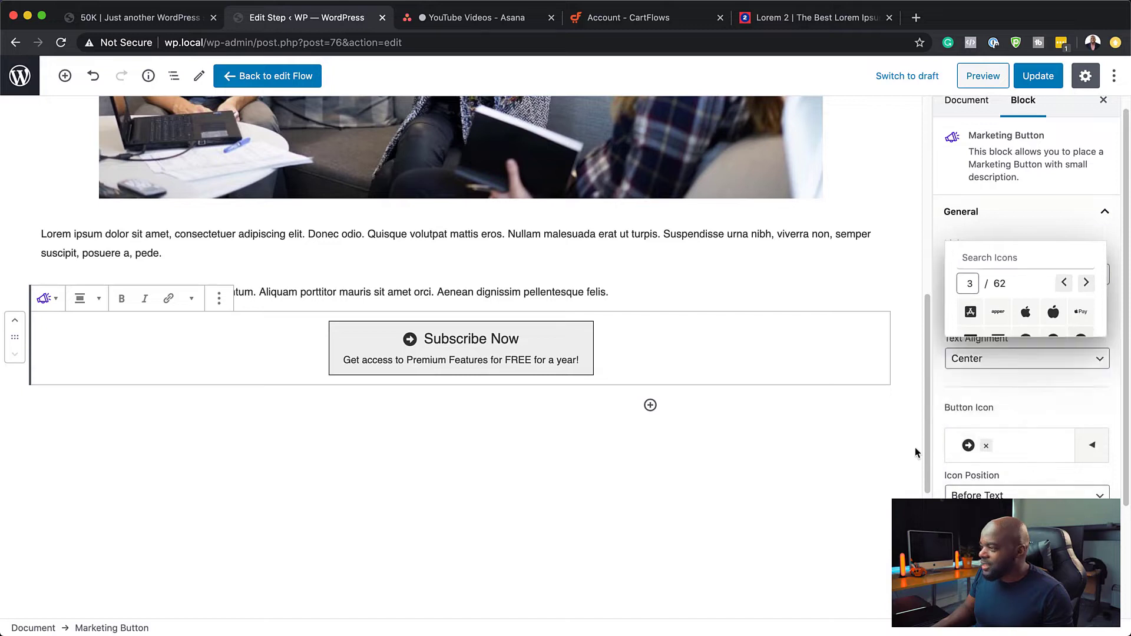
# Replace the marketing button's title text with "BUY NOW!".
pyautogui.click(461, 339)
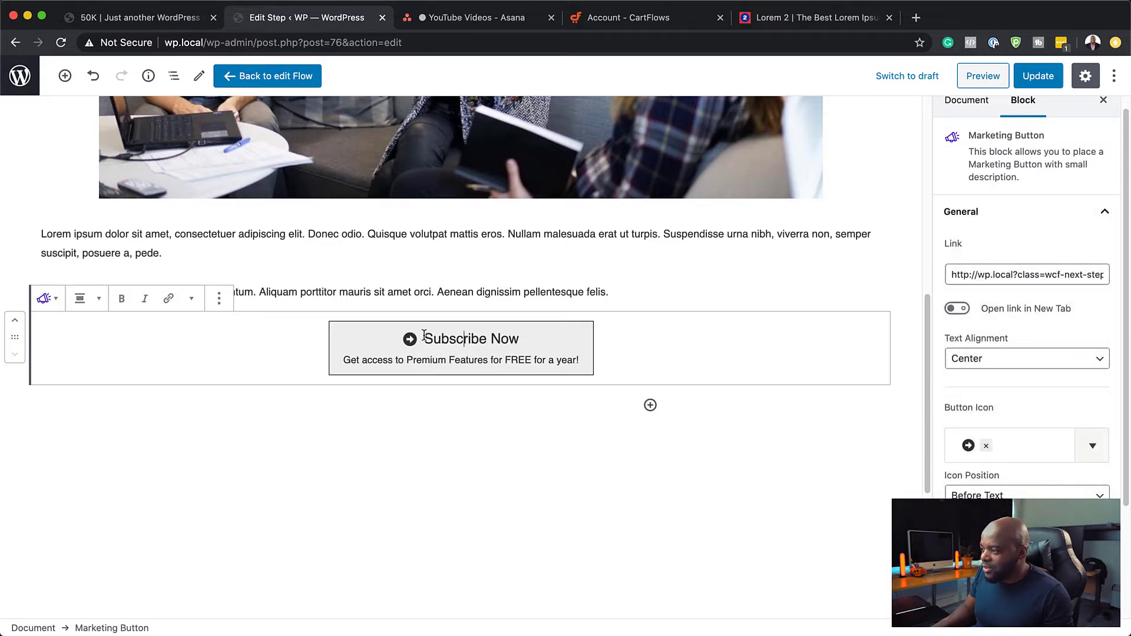
pyautogui.moveTo(424, 339); pyautogui.dragTo(494, 342)
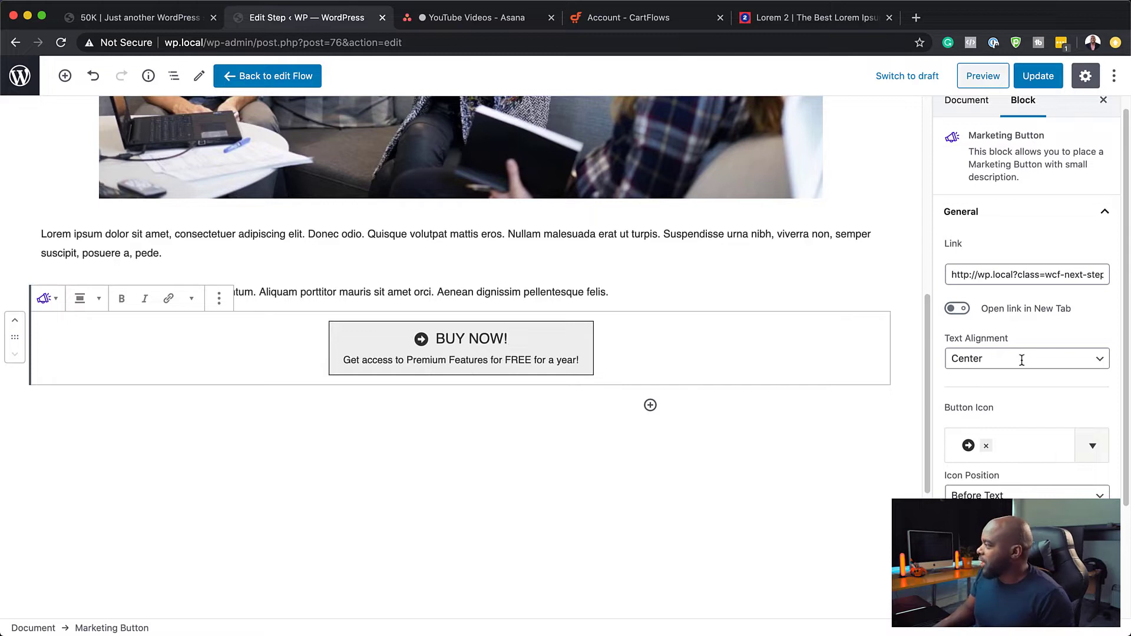
pyautogui.scroll(1, 1037, 274)
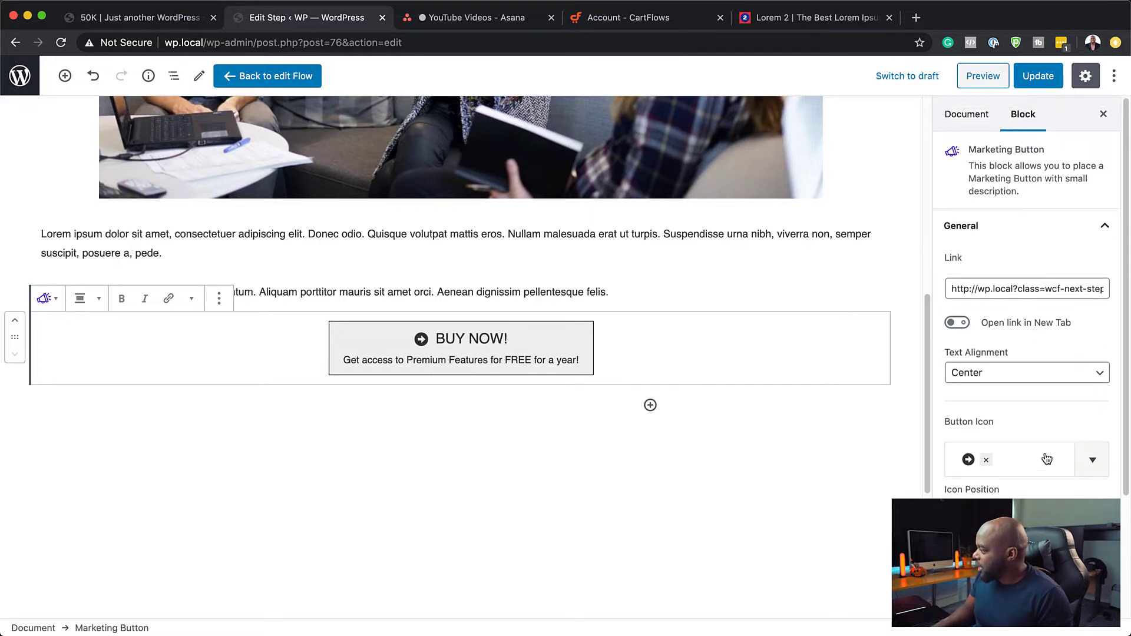
# Set the marketing button's icon spacing to 9.
pyautogui.scroll(-2, 1047, 460)
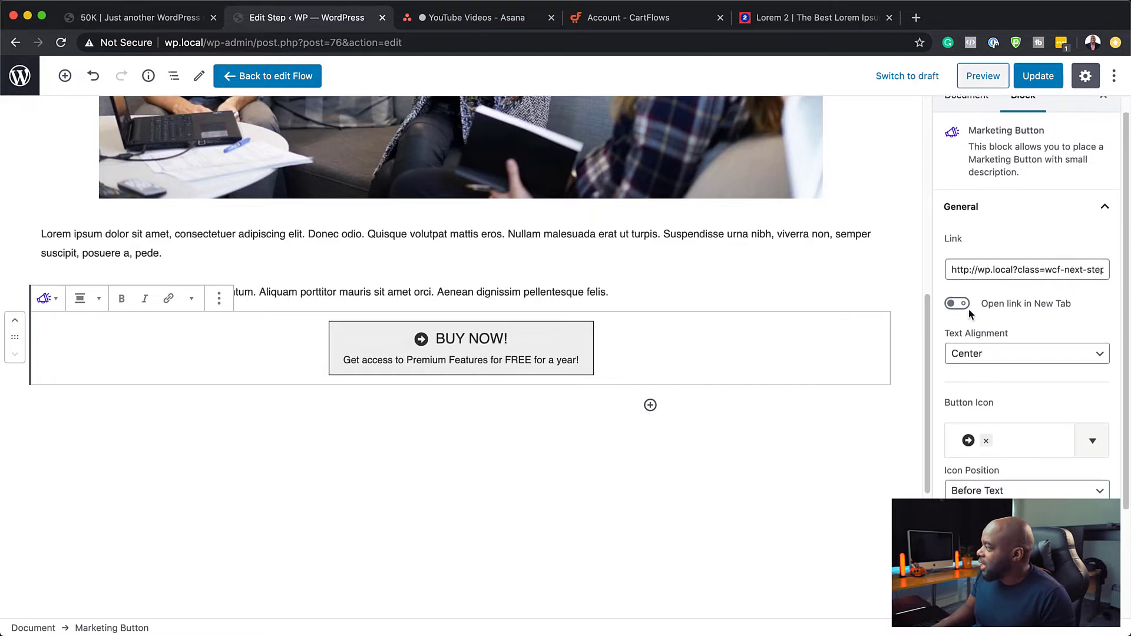
pyautogui.scroll(-5, 1069, 470)
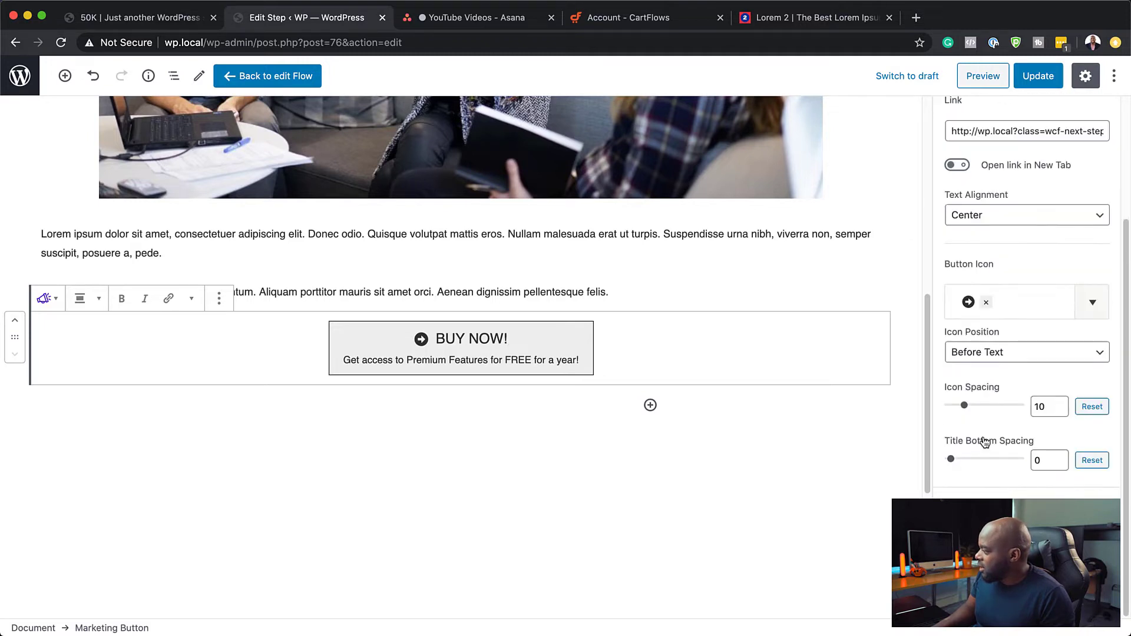
pyautogui.moveTo(966, 408); pyautogui.dragTo(964, 408)
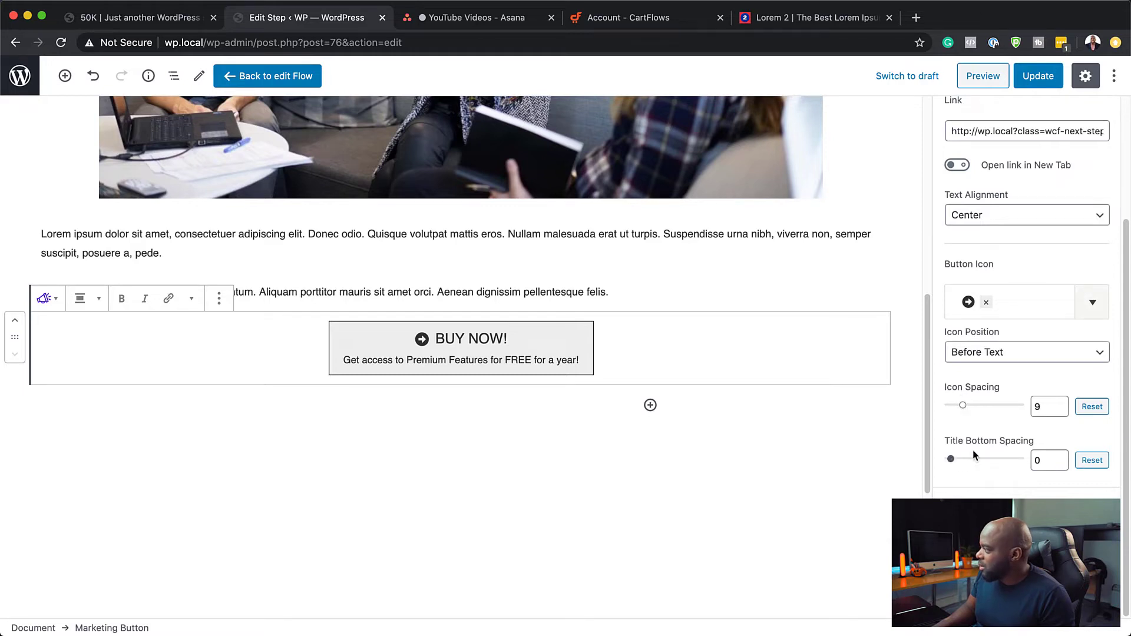
# Set the font size of the marketing button's title to 29.8 px in its typography settings.
pyautogui.click(990, 505)
pyautogui.scroll(-2, 996, 512)
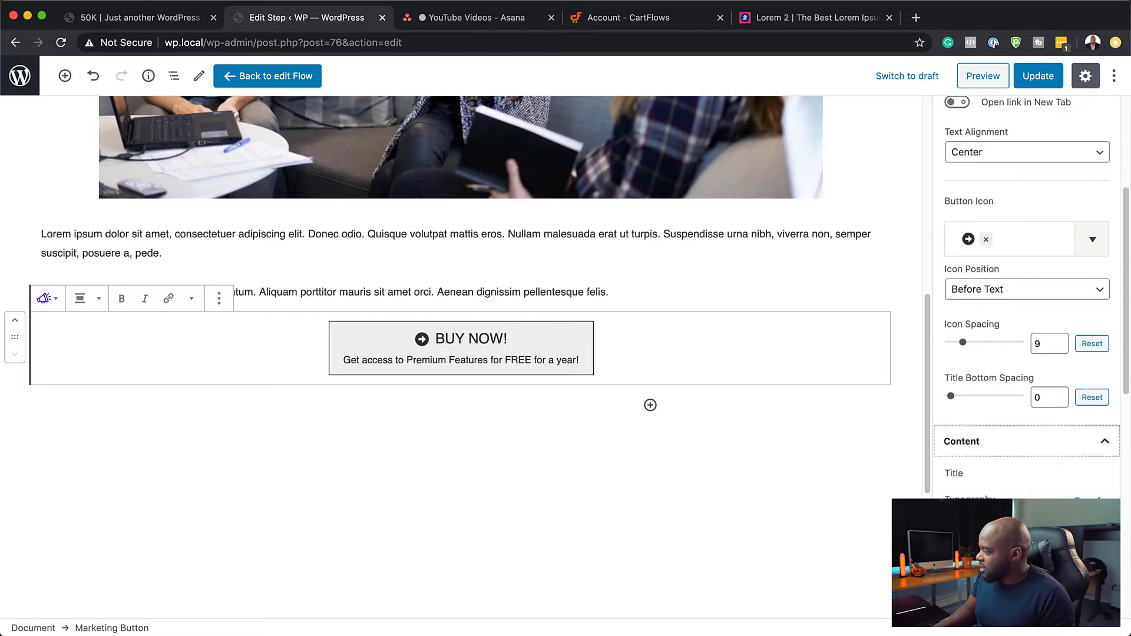
pyautogui.scroll(-1, 982, 495)
pyautogui.click(1100, 496)
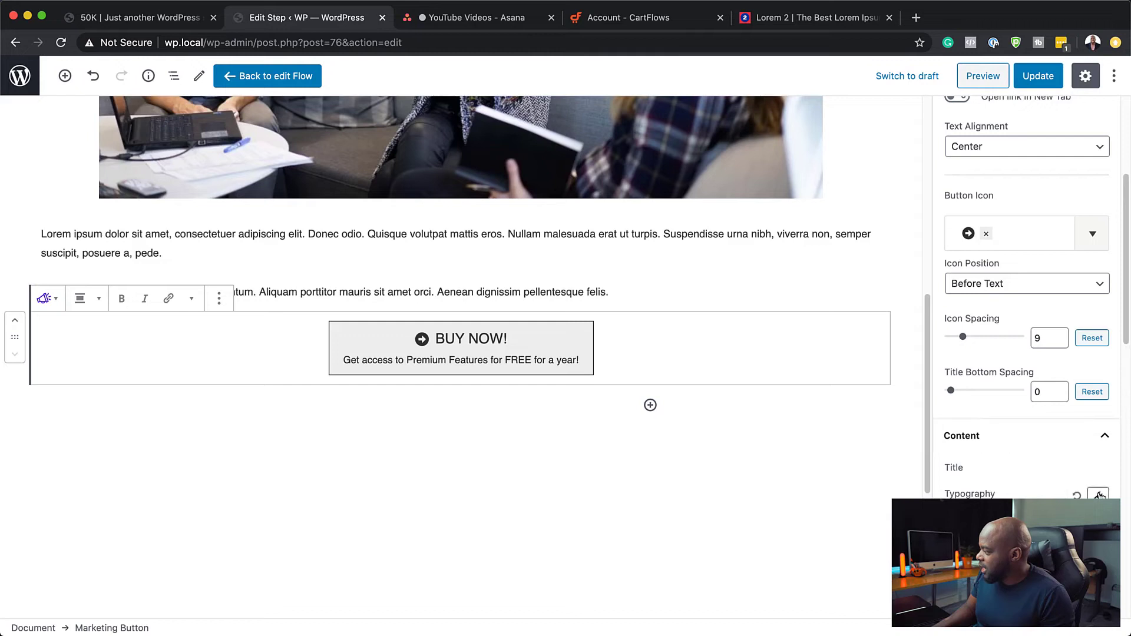
pyautogui.scroll(-3, 1025, 519)
pyautogui.moveTo(991, 487); pyautogui.dragTo(996, 490)
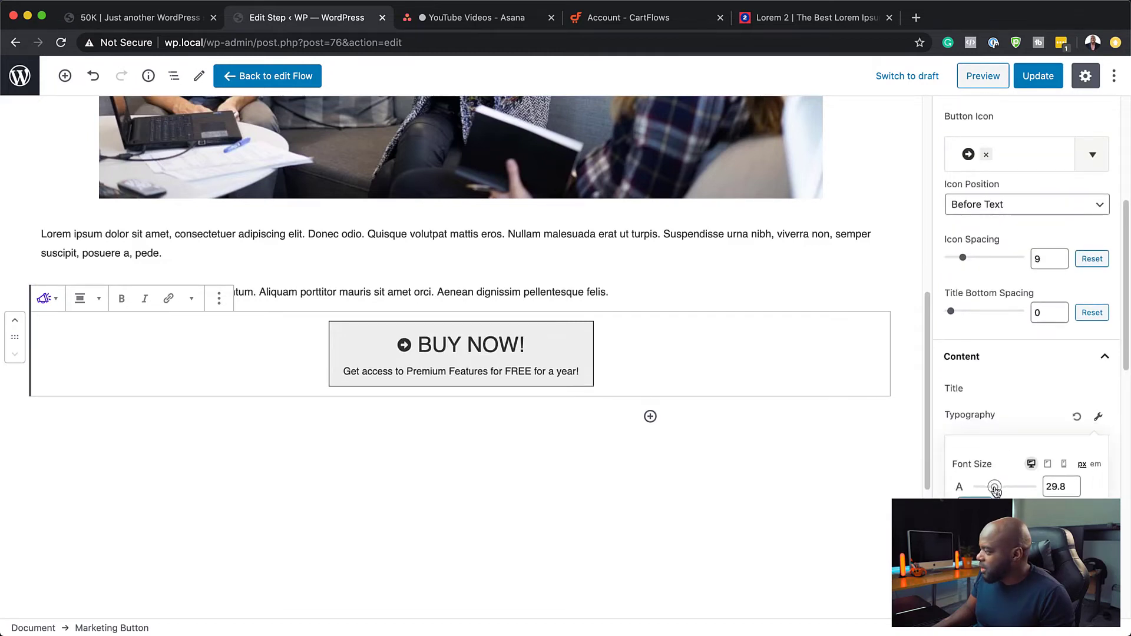
# Set the font weight of the marketing button's title to 800 and keep its line height on the desktop view.
pyautogui.scroll(-2, 995, 491)
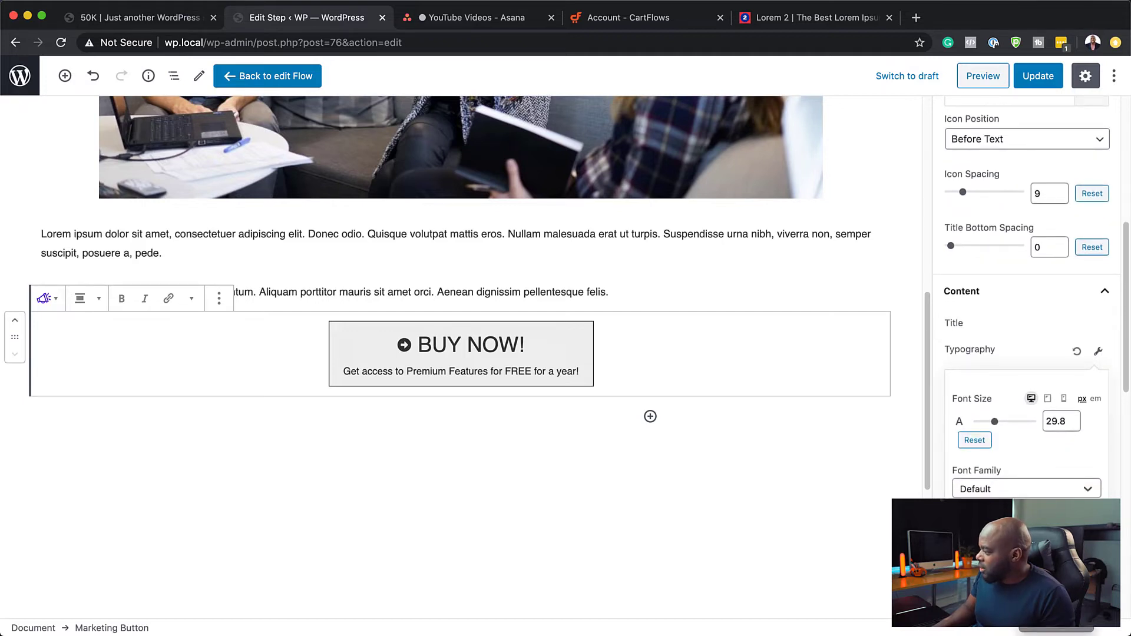
pyautogui.click(1054, 573)
pyautogui.click(1058, 524)
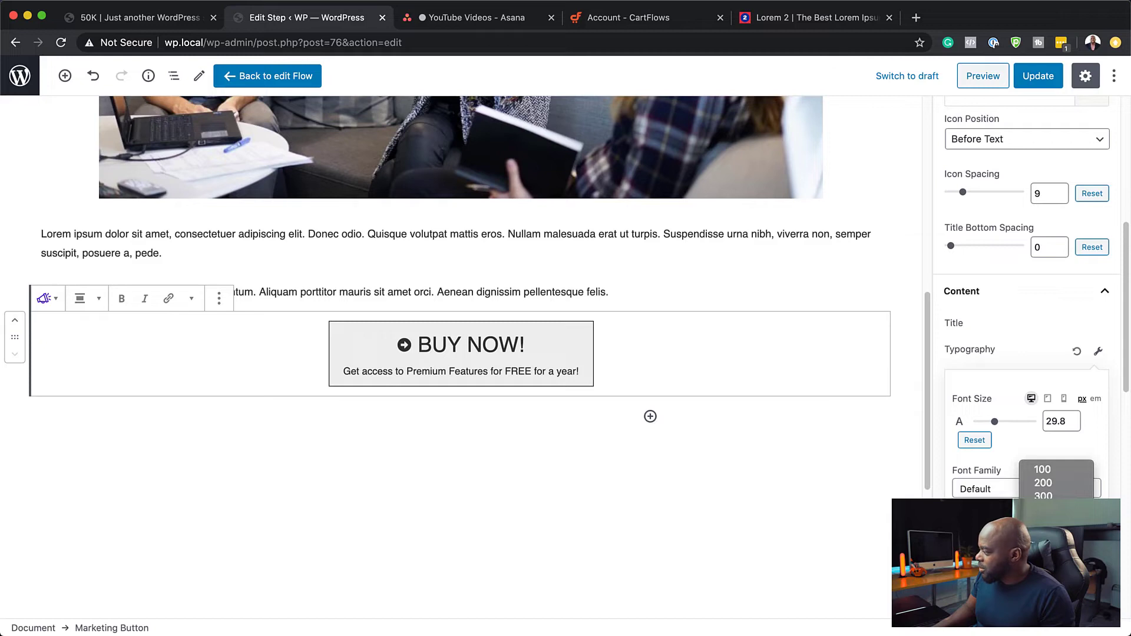
pyautogui.click(1052, 551)
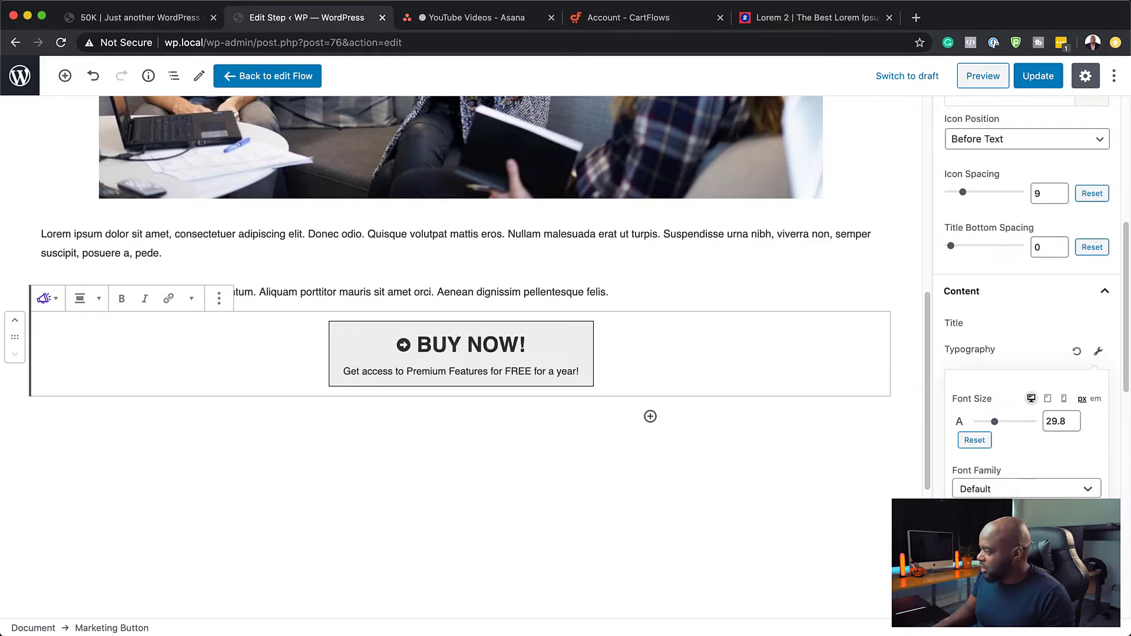
pyautogui.scroll(-3, 1026, 317)
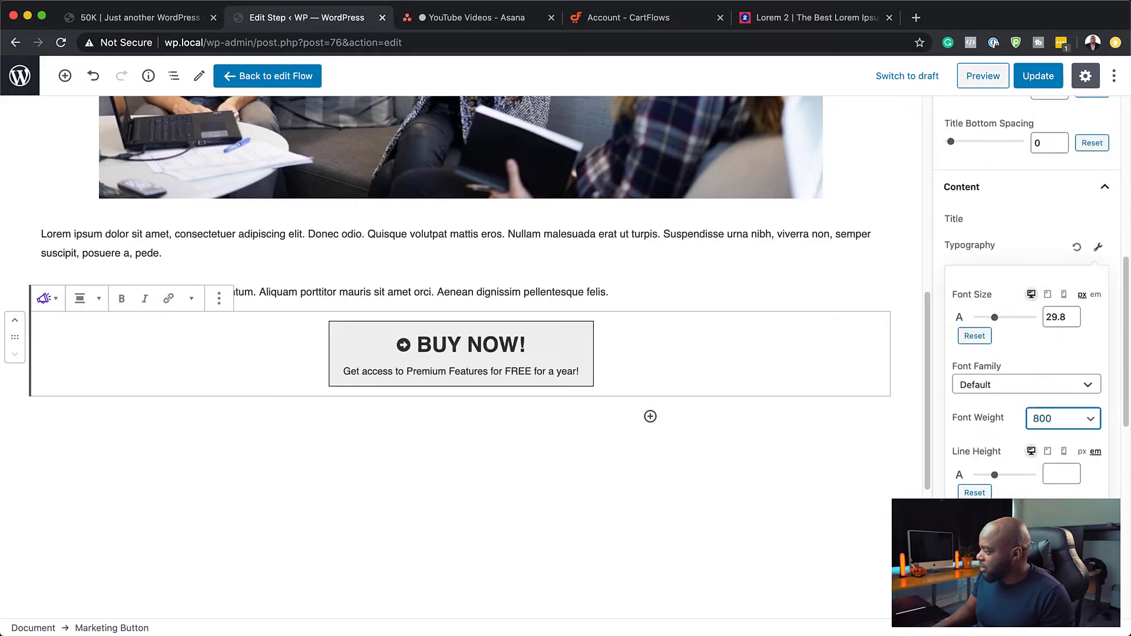
pyautogui.click(1050, 453)
pyautogui.click(1031, 452)
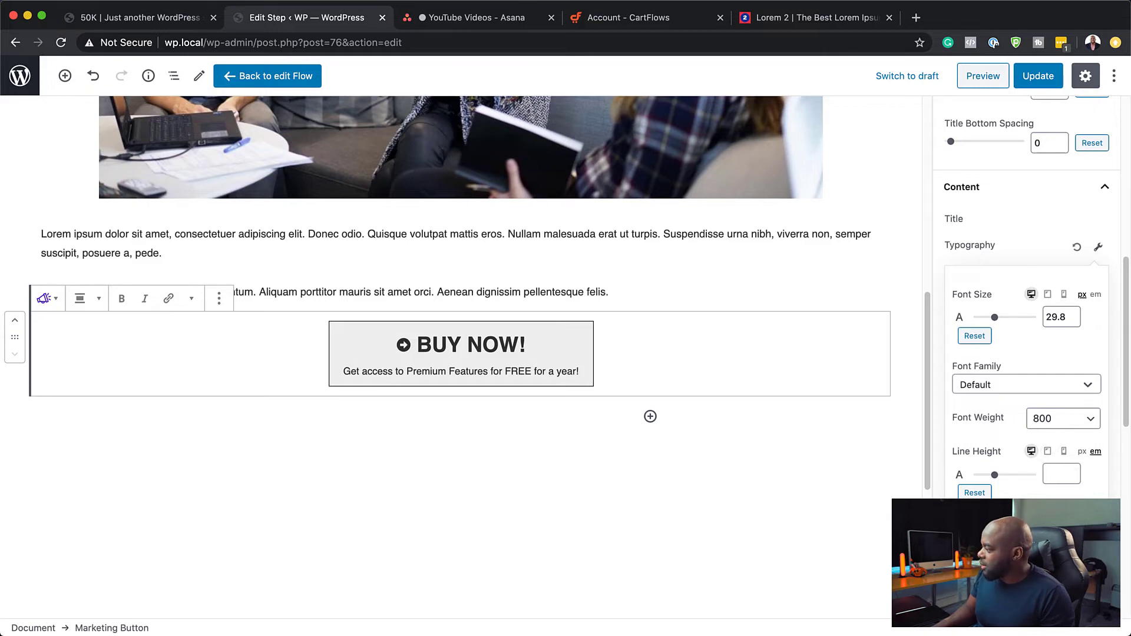
# Try black and blue for the marketing button's normal title color, and settle on purple.
pyautogui.scroll(-5, 1031, 315)
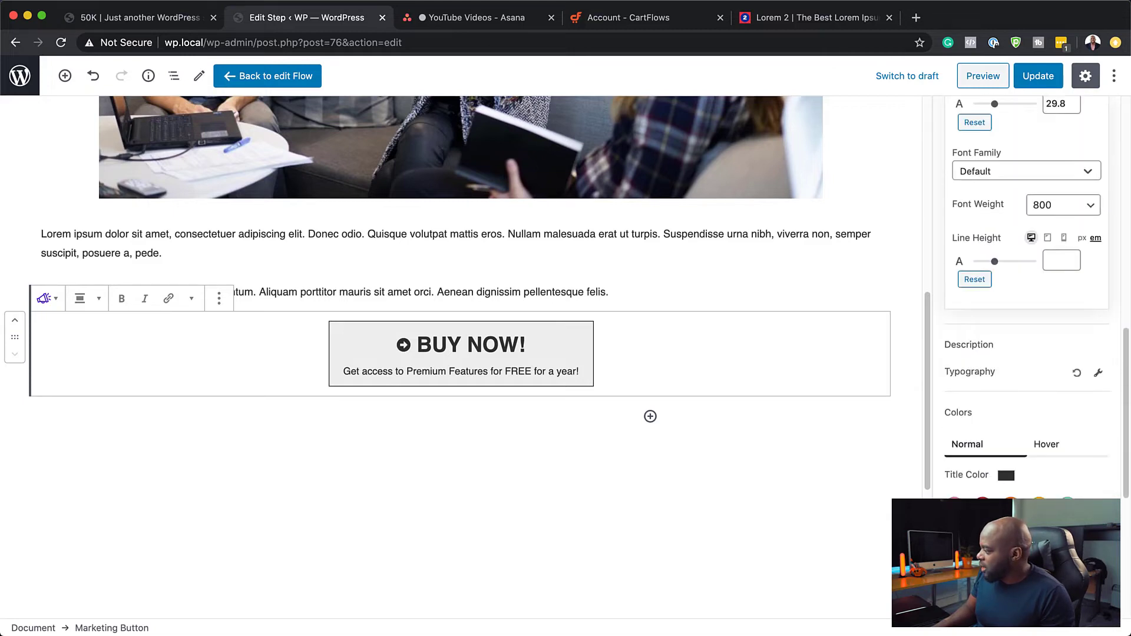
pyautogui.scroll(-2, 1027, 294)
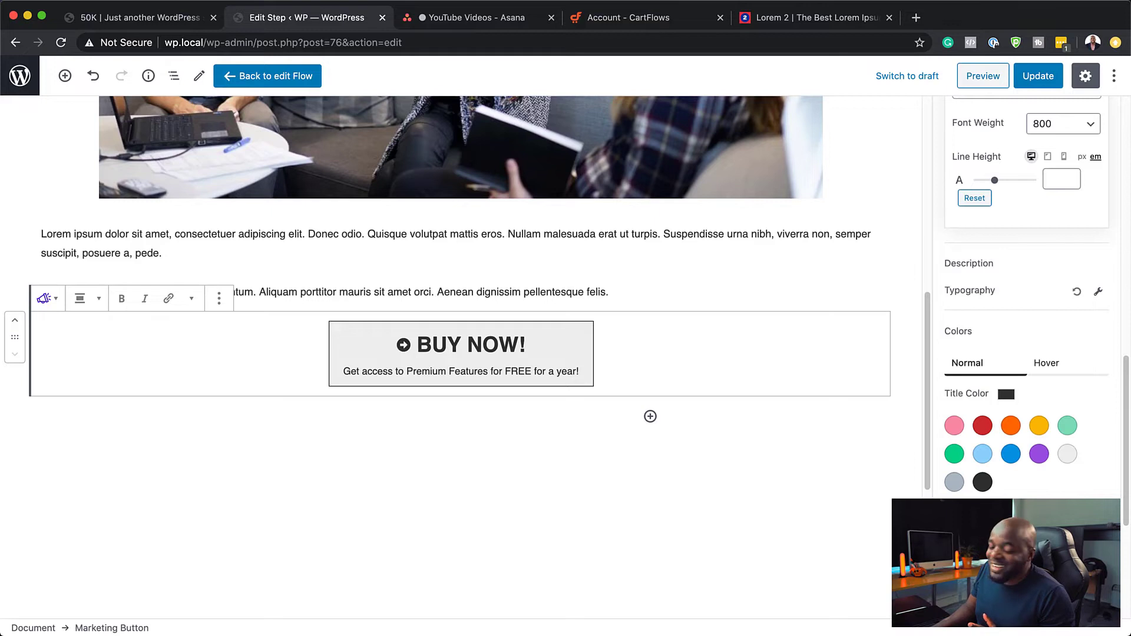
pyautogui.click(984, 481)
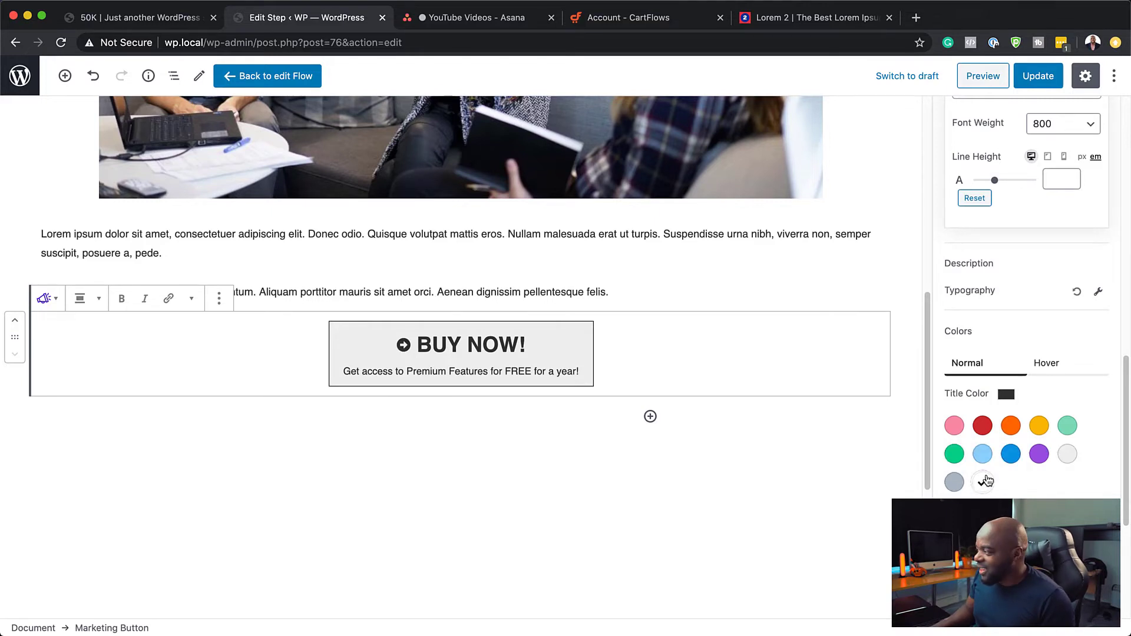
pyautogui.click(1011, 455)
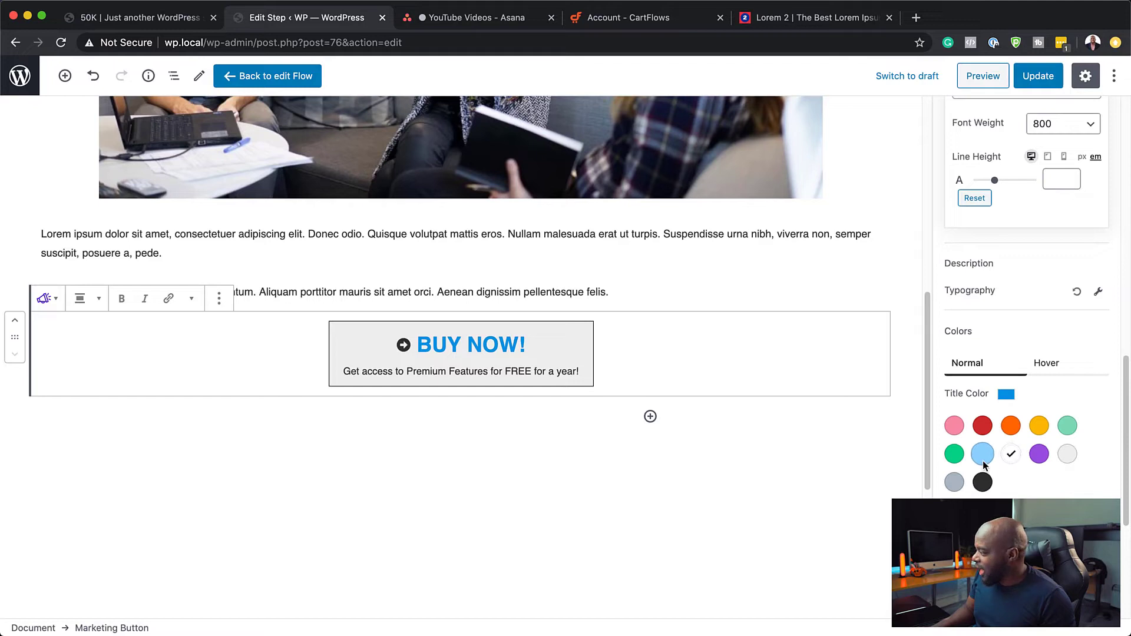
pyautogui.click(1039, 453)
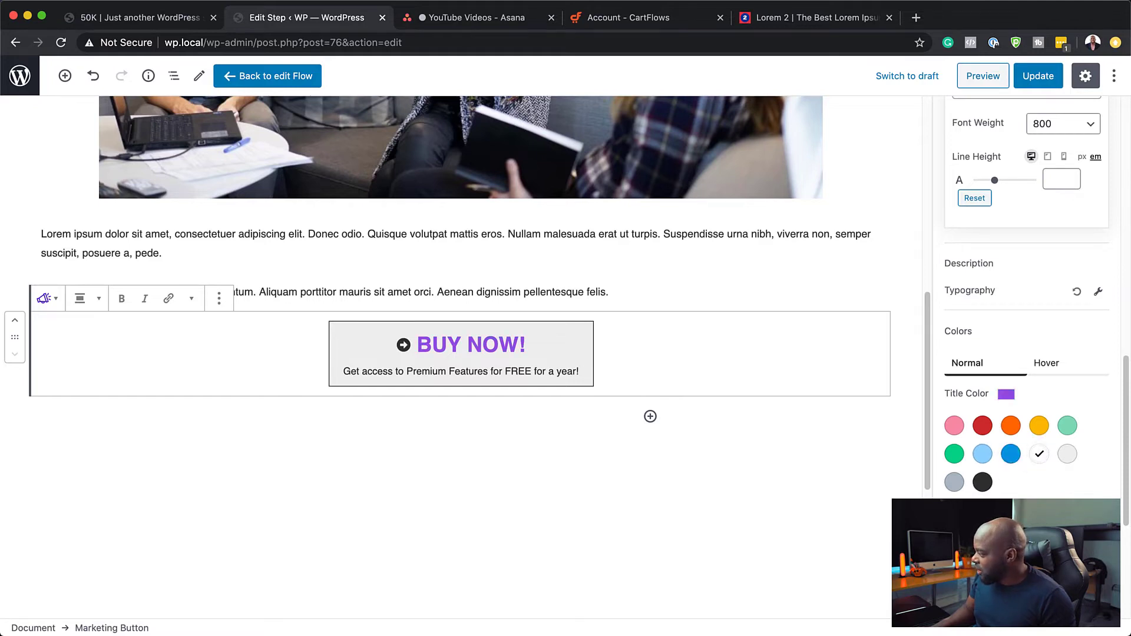
# Set the marketing button's normal title color to the custom dark purple #3b1e57.
pyautogui.click(1040, 454)
pyautogui.moveTo(1066, 337); pyautogui.dragTo(1069, 387)
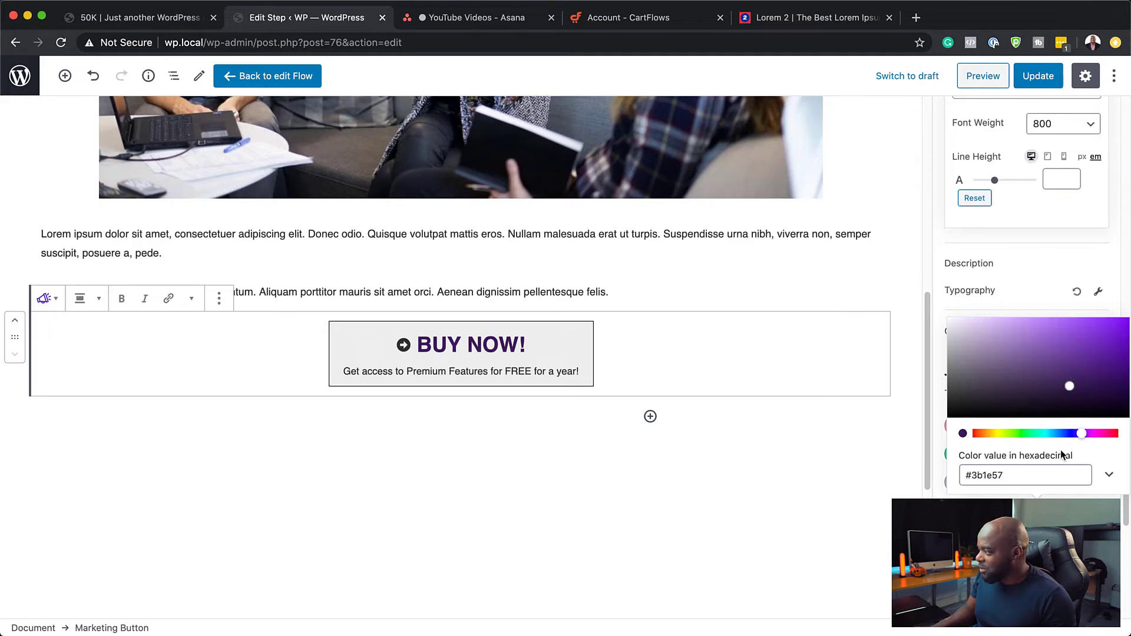
pyautogui.click(1119, 292)
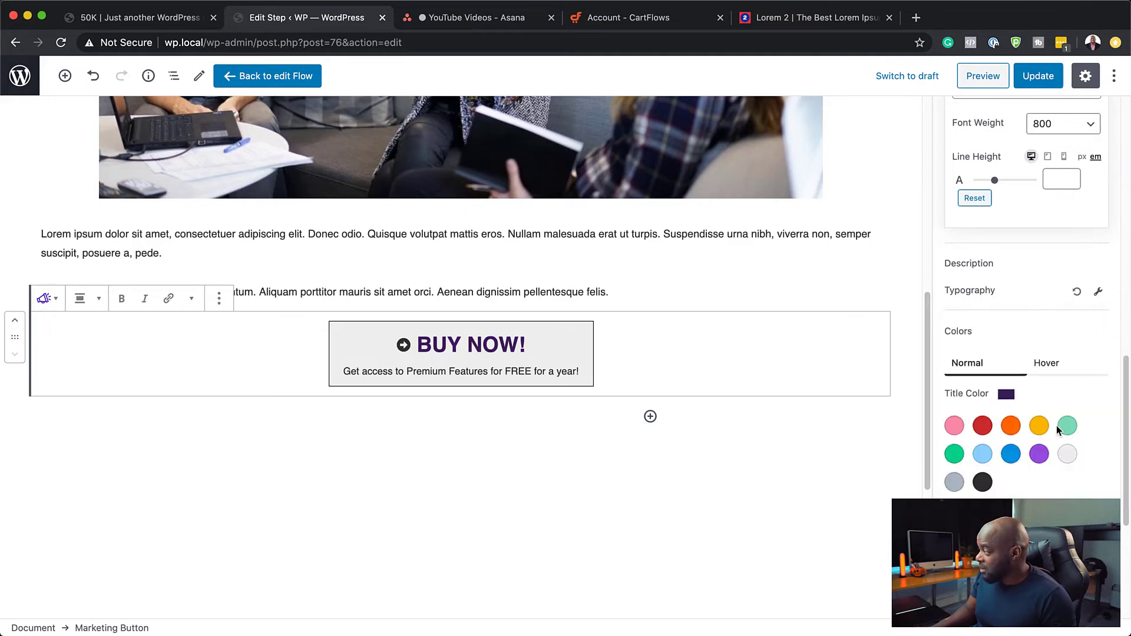
# Set the marketing button's vertical padding to 20 px for desktop in its background settings.
pyautogui.scroll(-5, 1032, 294)
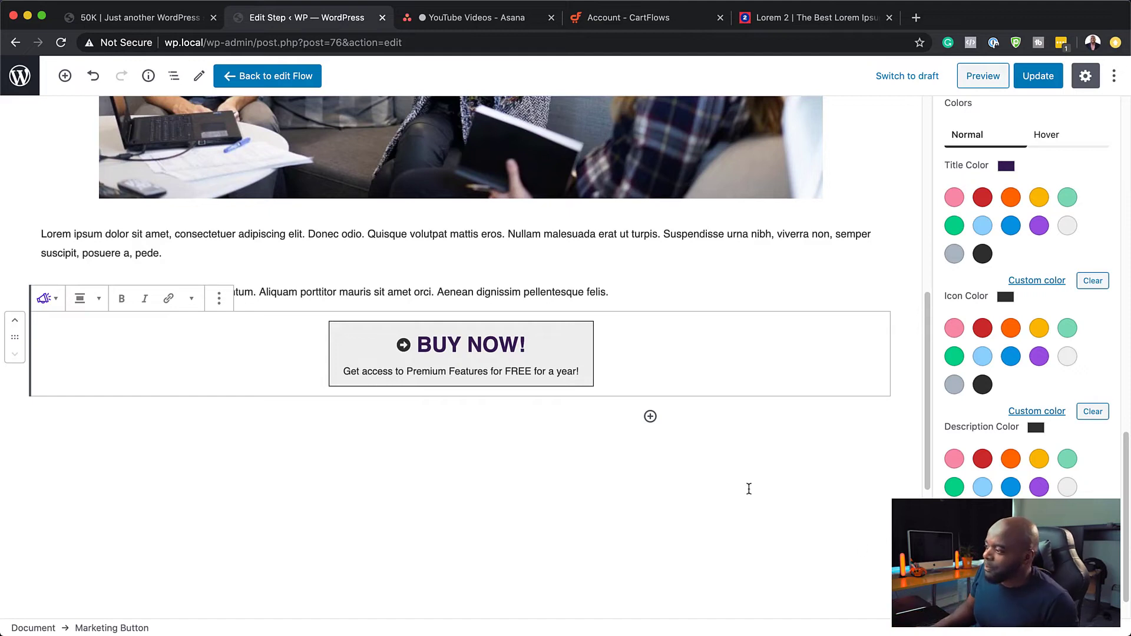
pyautogui.scroll(-1, 1089, 513)
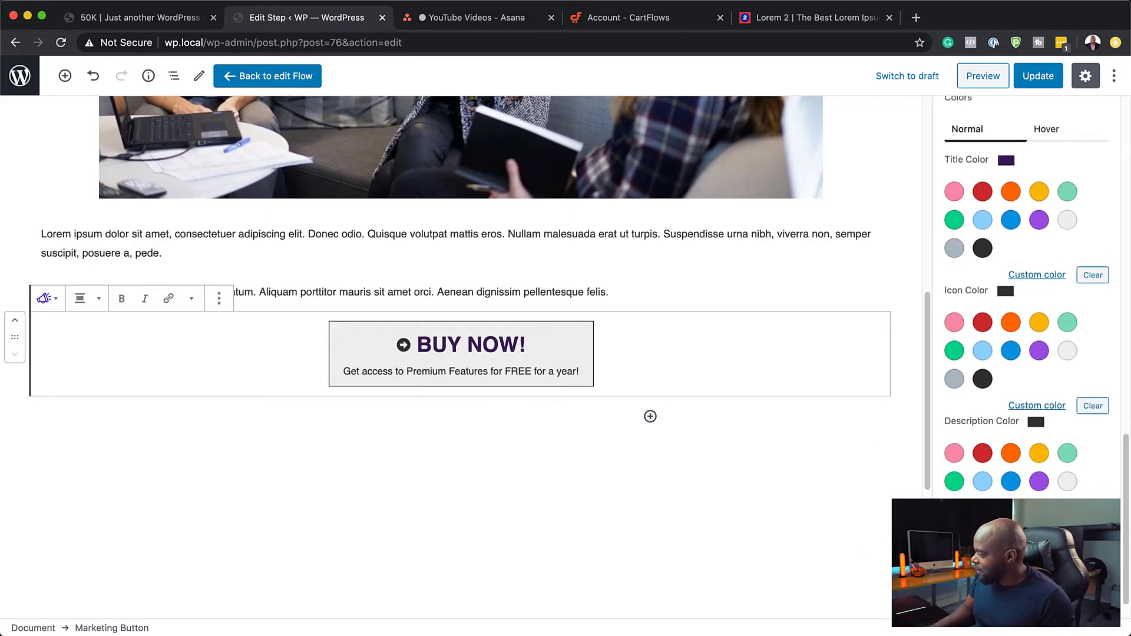
pyautogui.scroll(-1, 1025, 295)
pyautogui.click(1026, 557)
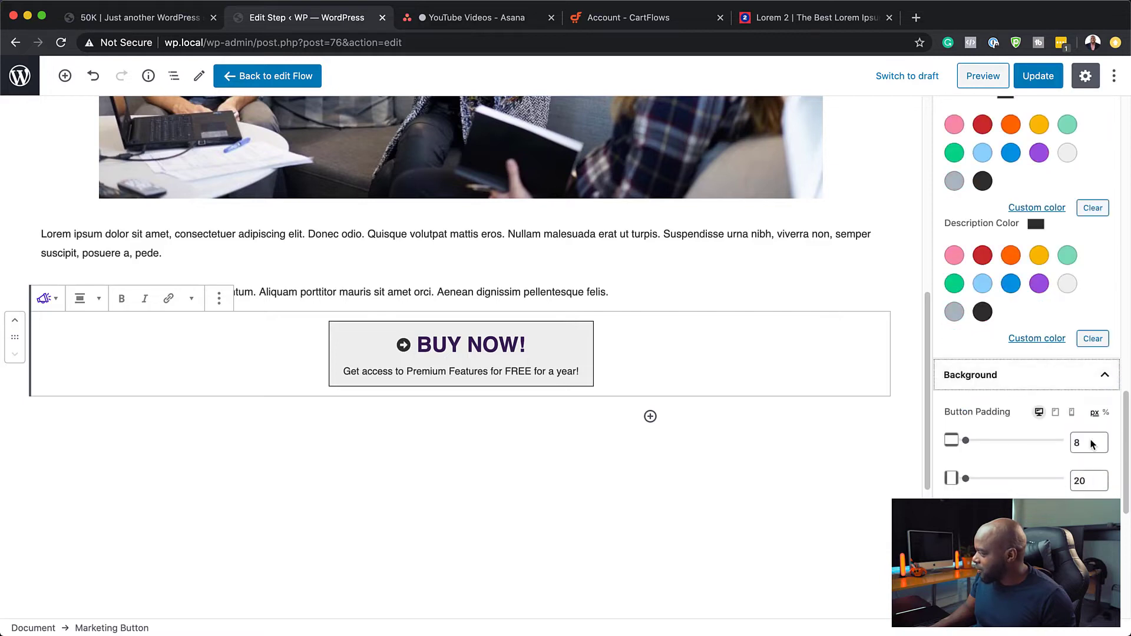
pyautogui.moveTo(967, 443)
pyautogui.mouseDown()
pyautogui.moveTo(982, 443)
pyautogui.moveTo(967, 448)
pyautogui.mouseUp()
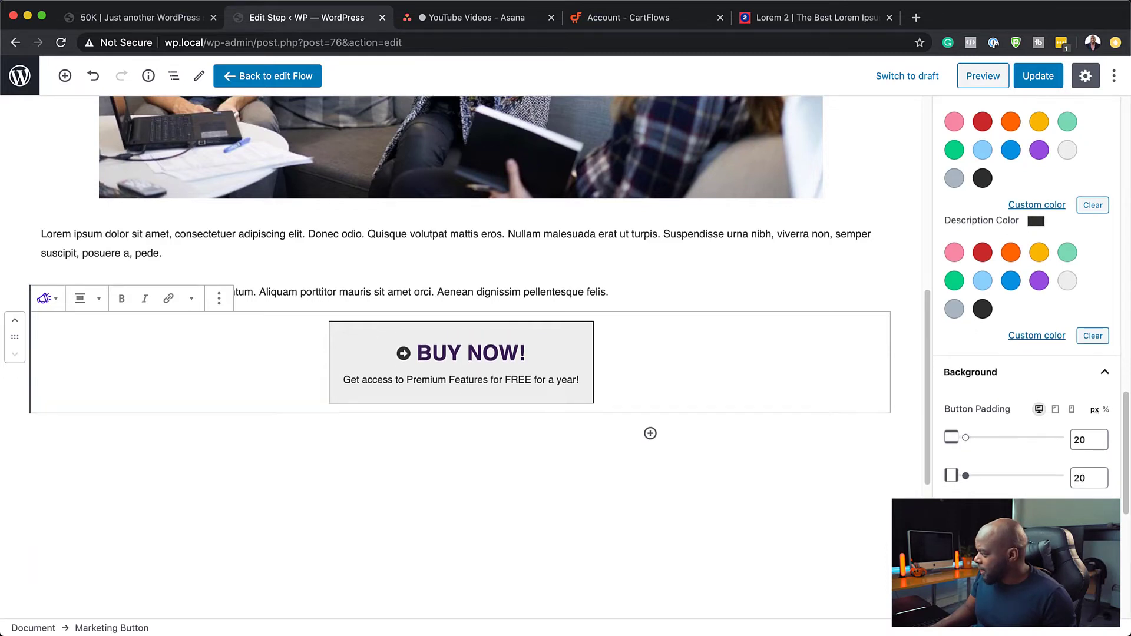
# Try blue as the marketing button's background color, and settle on orange.
pyautogui.scroll(-5, 1017, 443)
pyautogui.click(1011, 524)
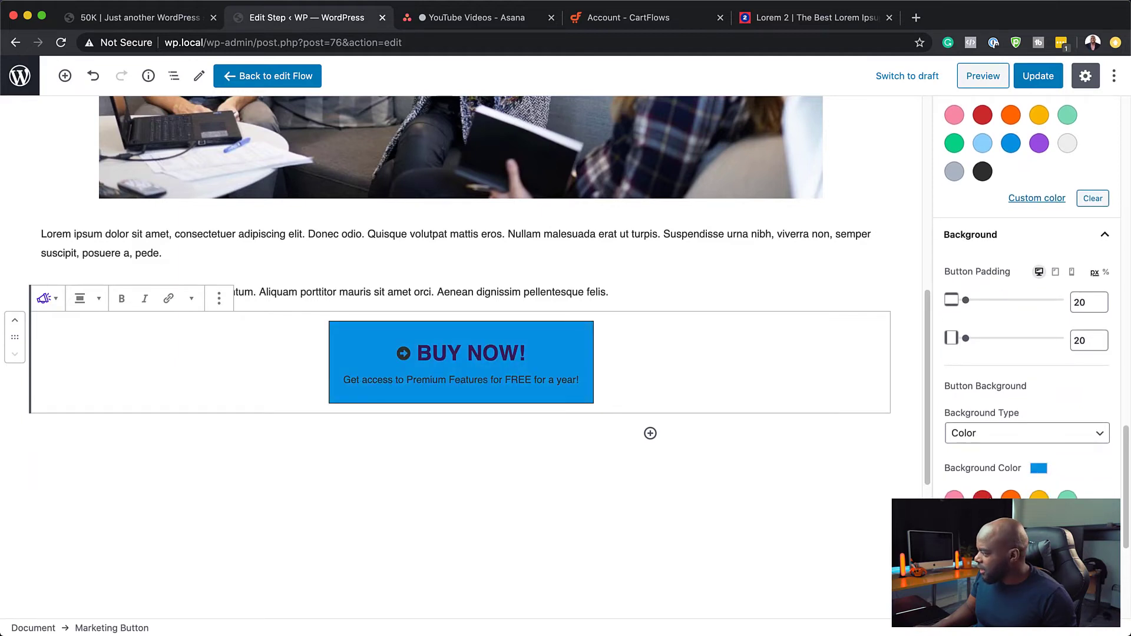
pyautogui.click(1013, 498)
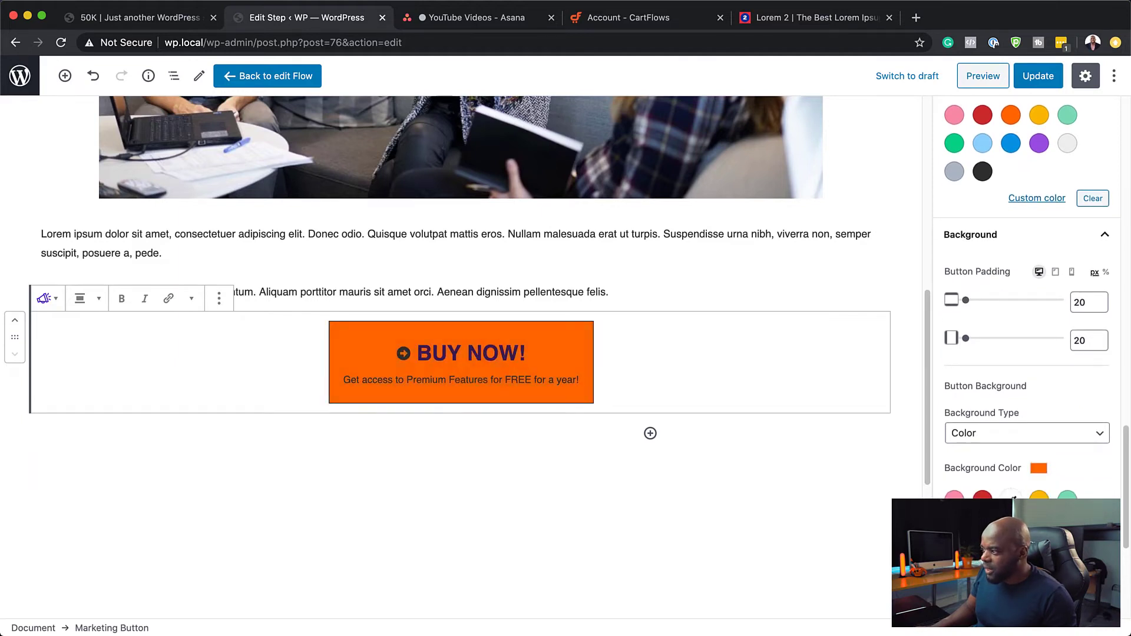
# Try yellow as the marketing button's border color, and settle on red.
pyautogui.scroll(-5, 1025, 353)
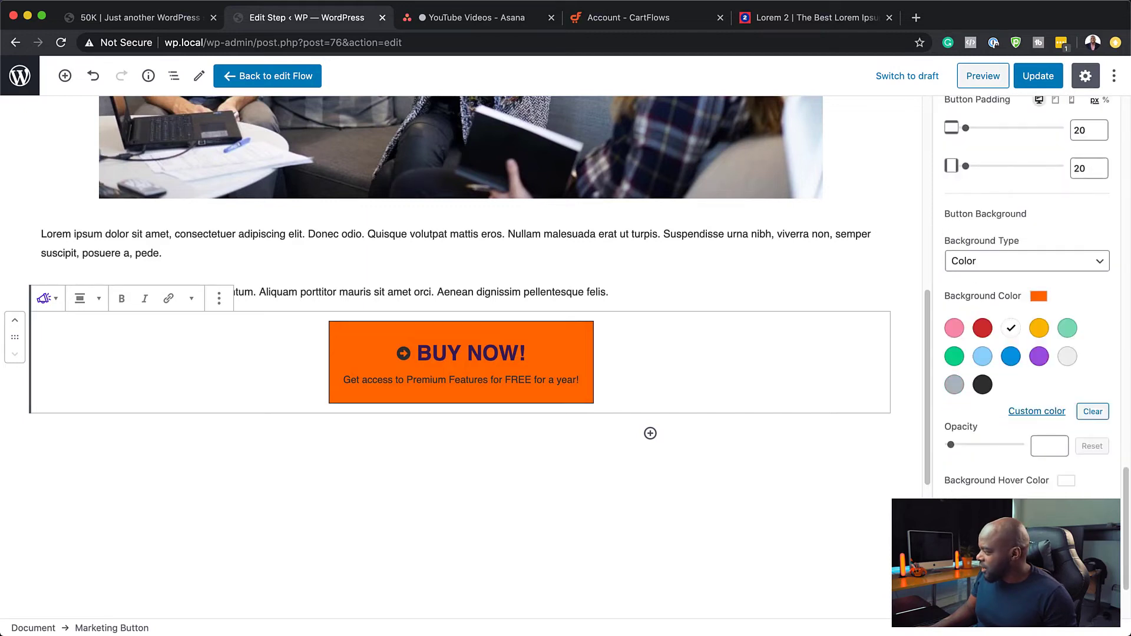
pyautogui.scroll(-3, 963, 443)
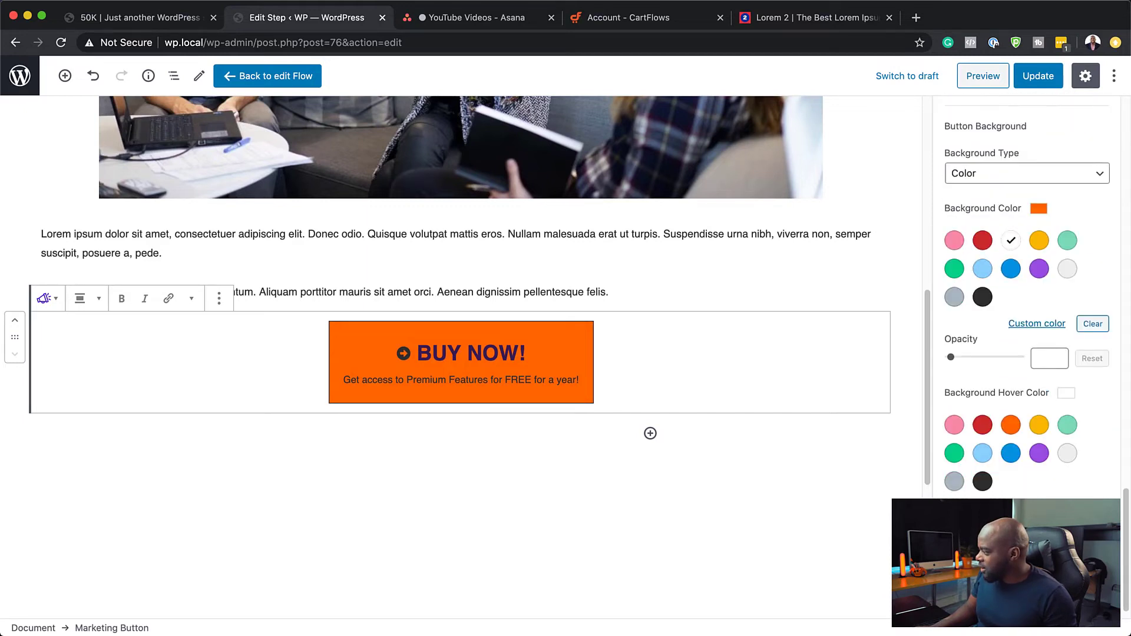
pyautogui.scroll(-1, 1025, 354)
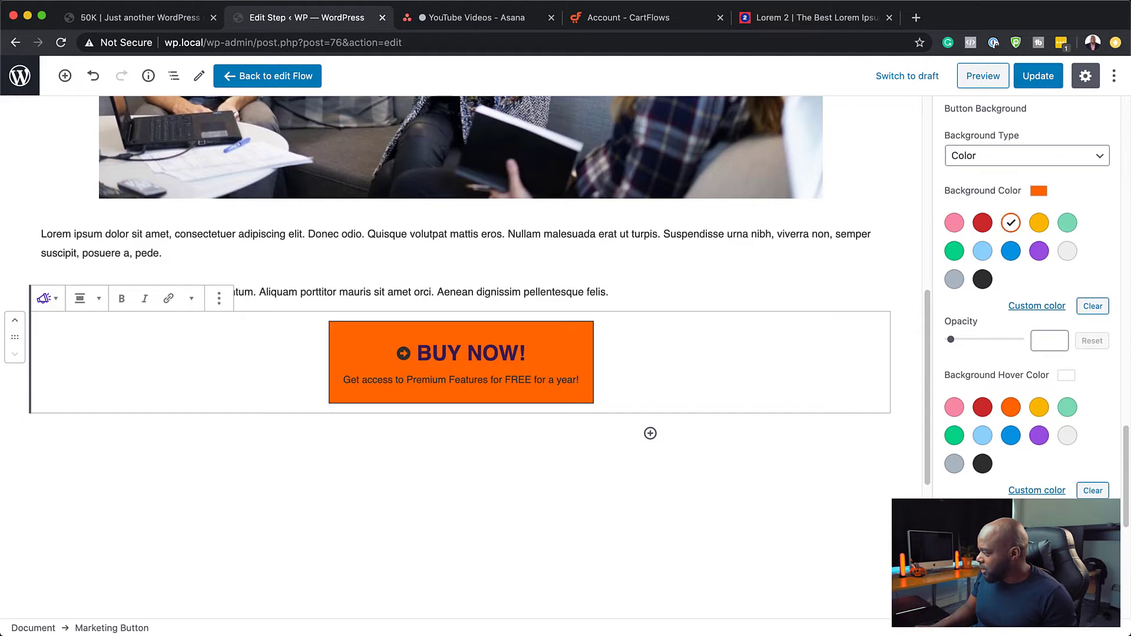
pyautogui.scroll(-5, 1025, 294)
pyautogui.scroll(-3, 1025, 294)
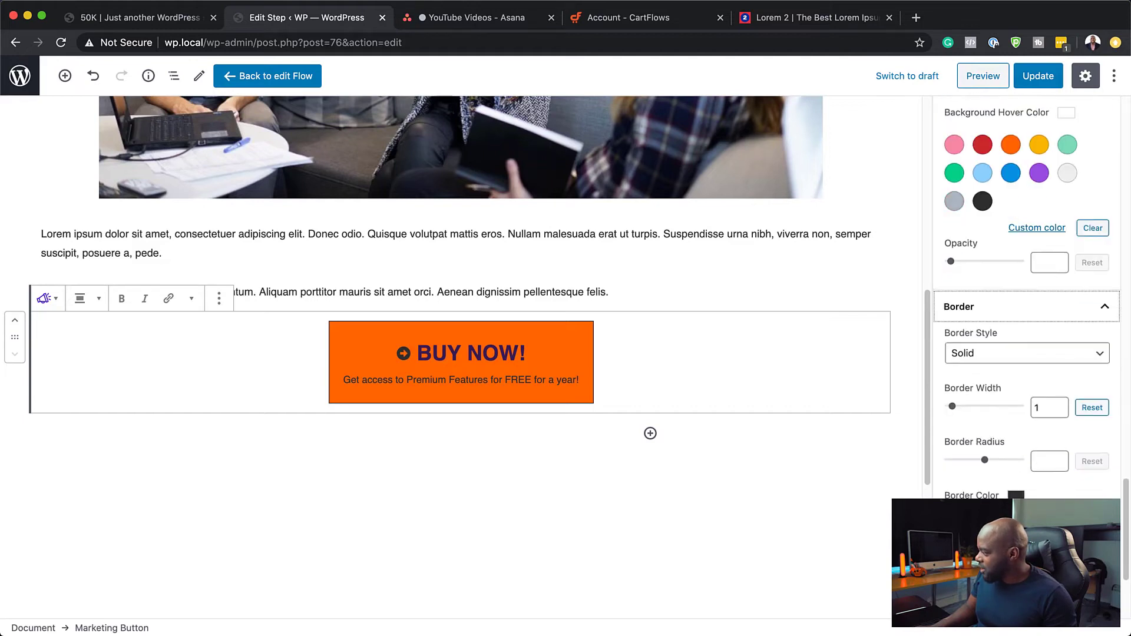
pyautogui.click(1040, 525)
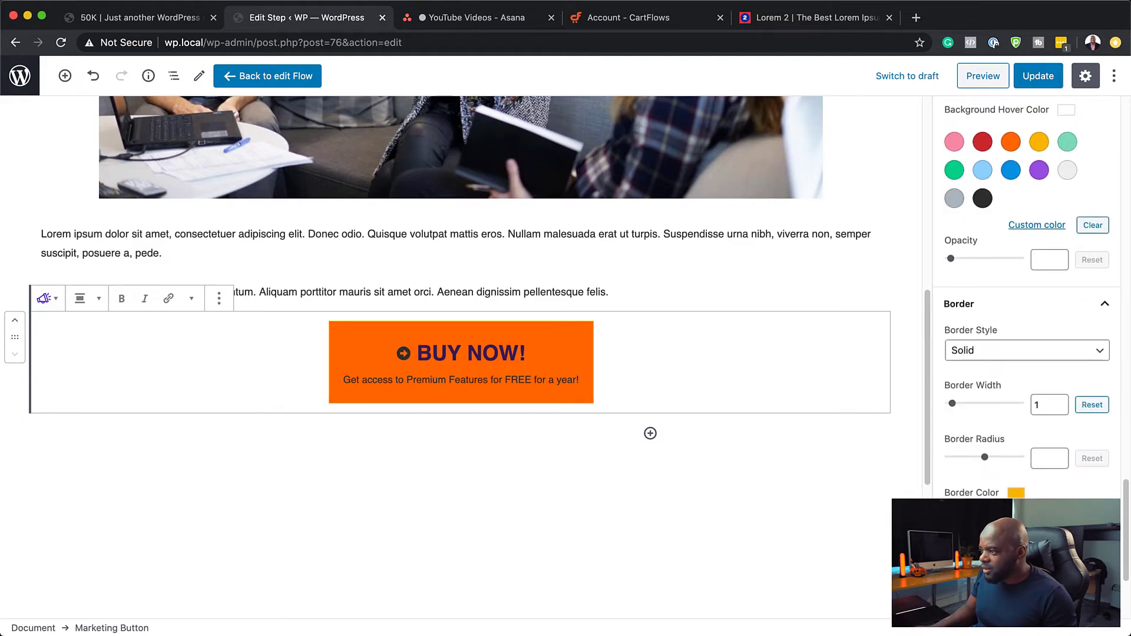
pyautogui.click(982, 525)
pyautogui.scroll(-5, 1025, 353)
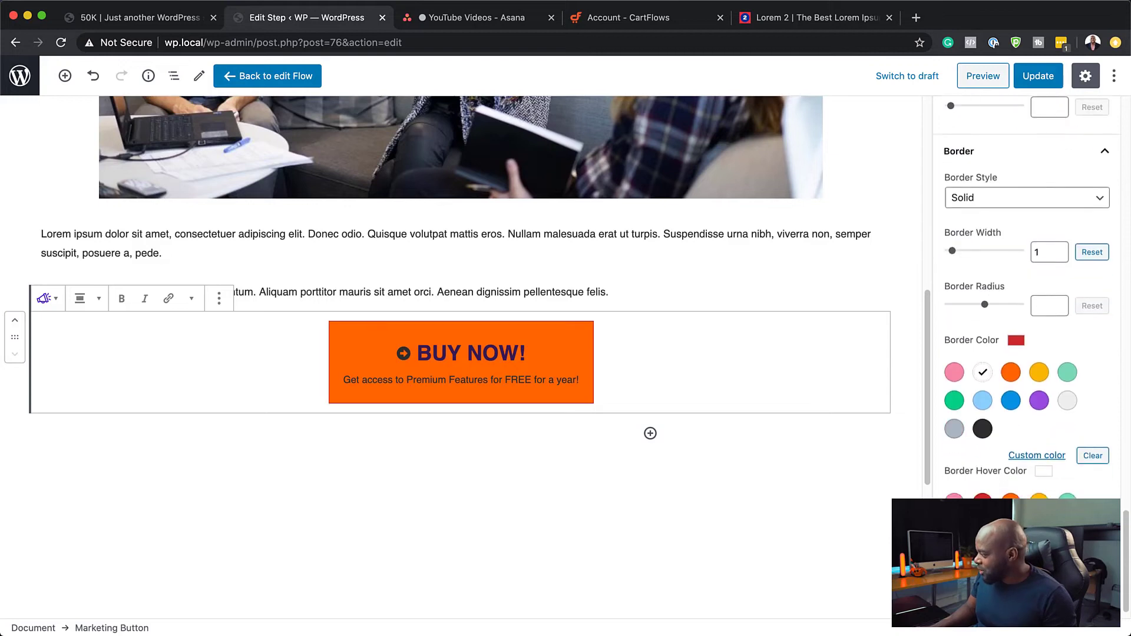
pyautogui.scroll(-6, 1025, 295)
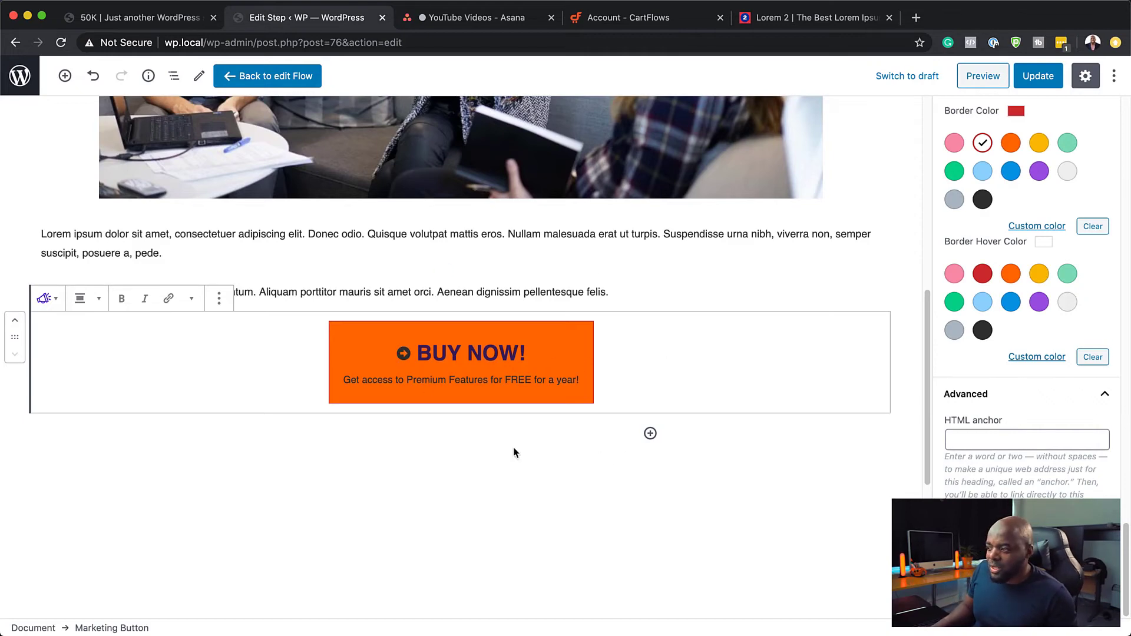
# Update the landing step and preview the page to check its image, text and marketing button.
pyautogui.scroll(5, 621, 453)
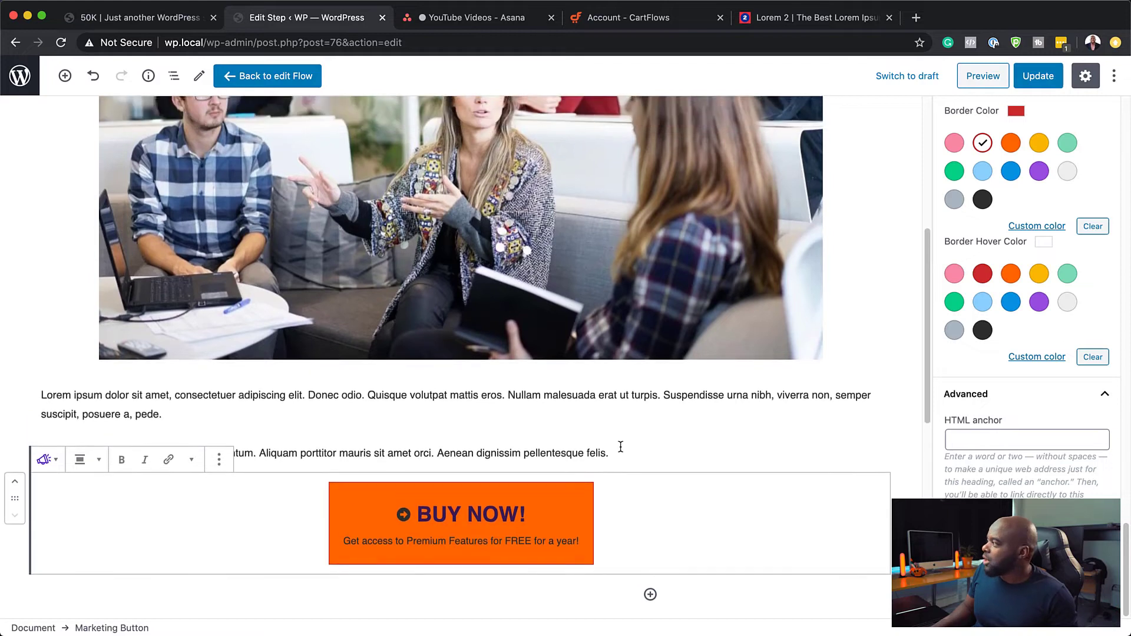
pyautogui.click(1050, 81)
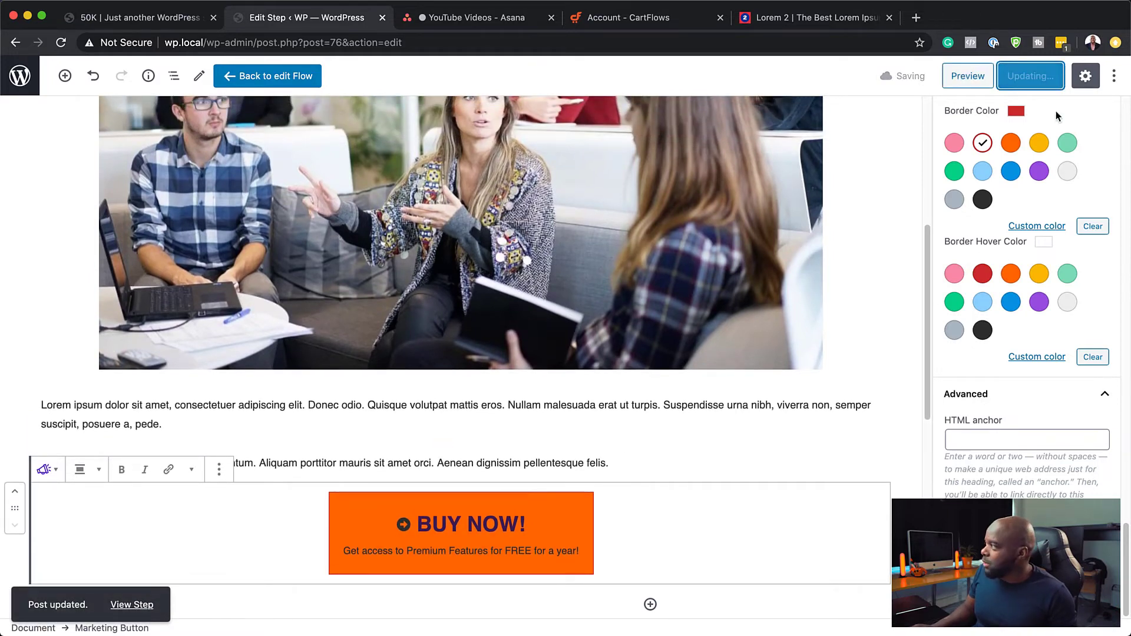
pyautogui.click(983, 76)
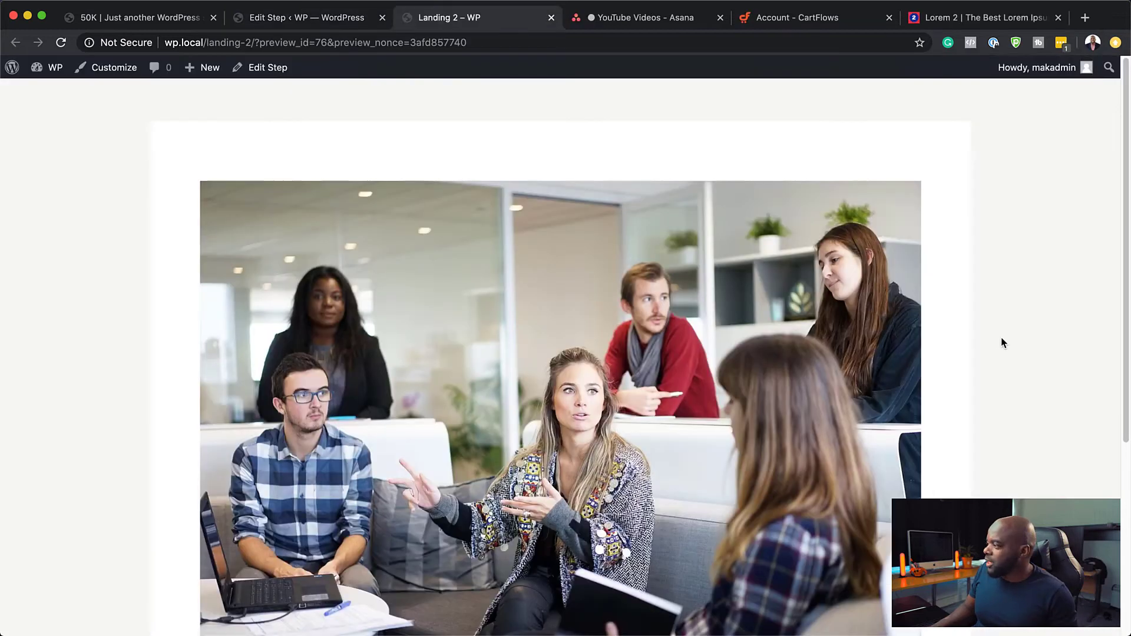
pyautogui.scroll(-5, 1002, 341)
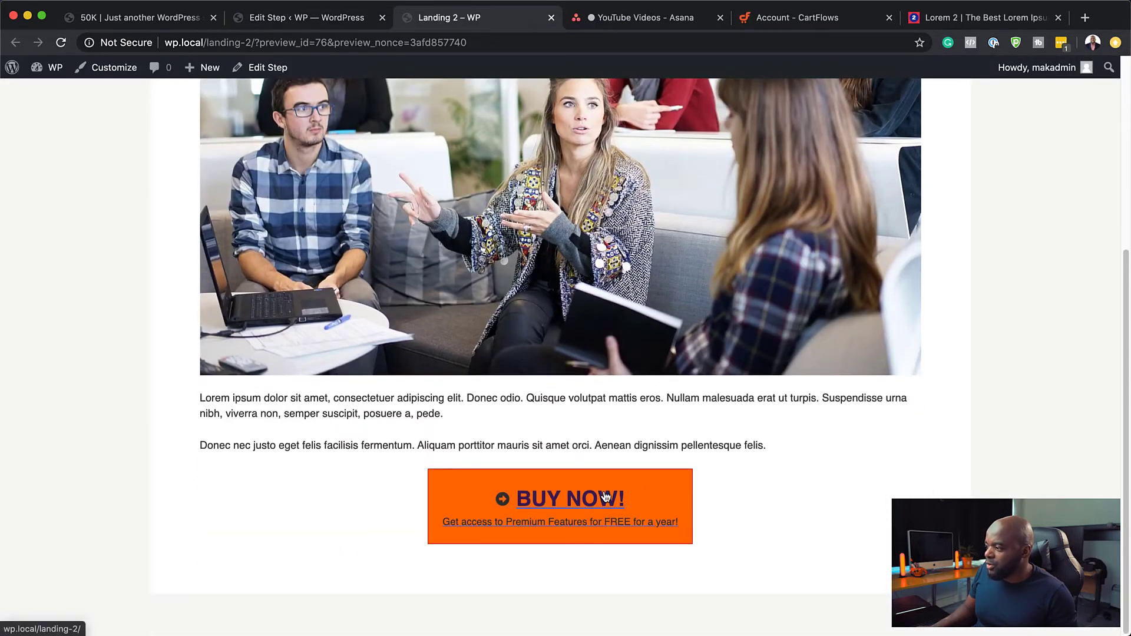
pyautogui.scroll(5, 798, 482)
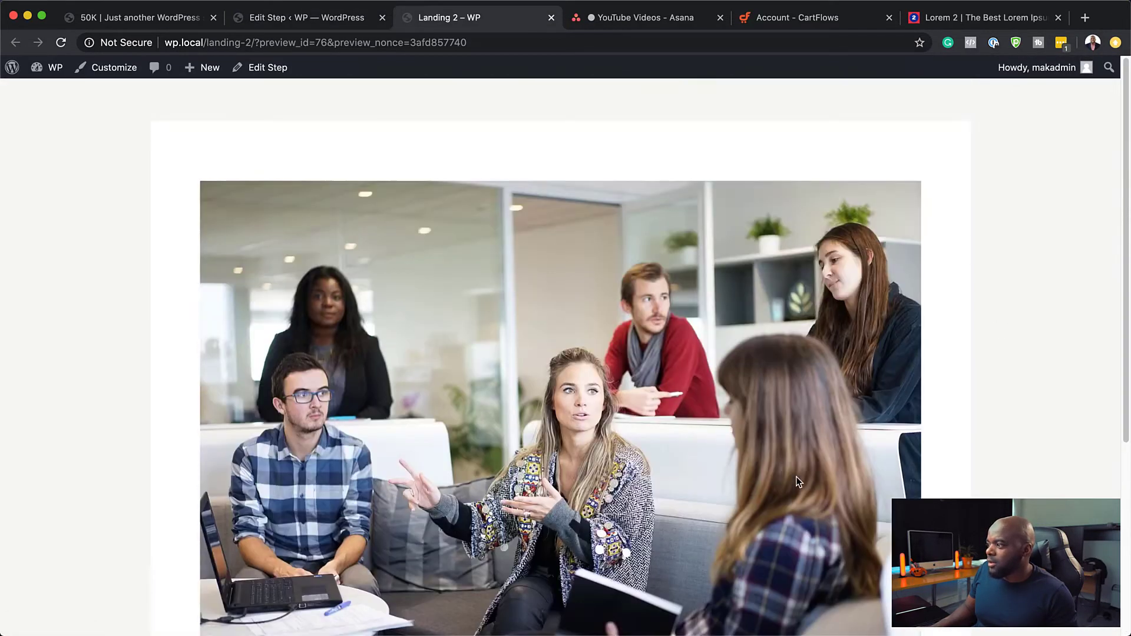
pyautogui.scroll(-5, 800, 482)
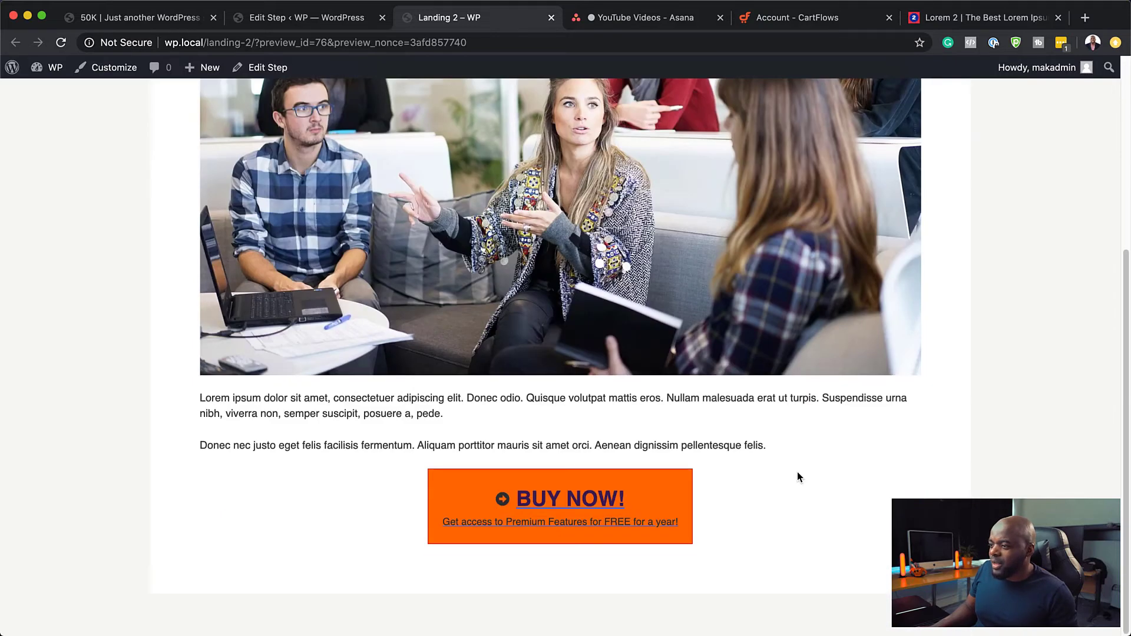
pyautogui.scroll(5, 798, 472)
pyautogui.scroll(-5, 768, 499)
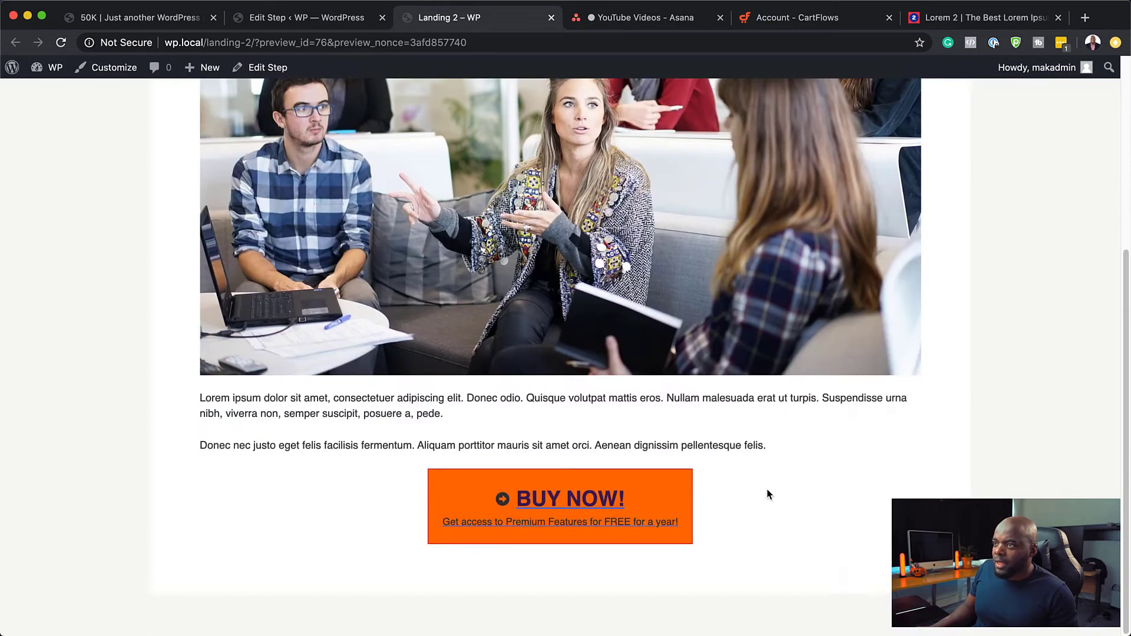